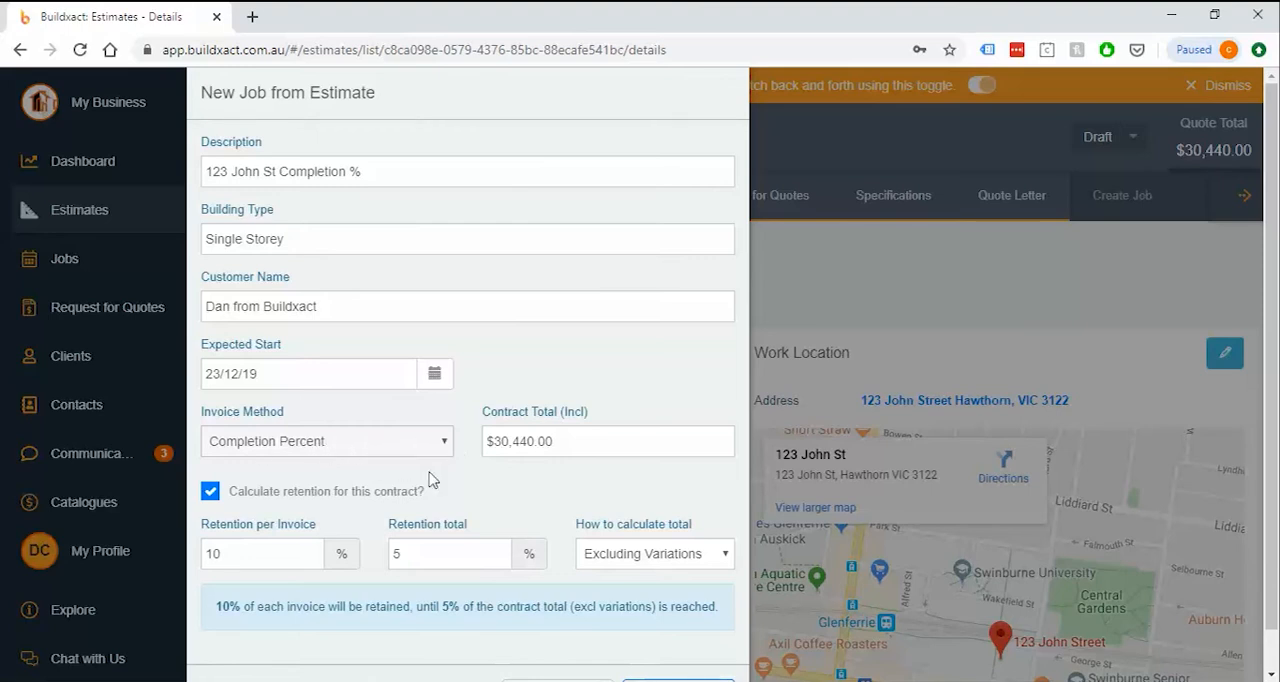
Keep retention calculation enabled, set its total to be calculated Excluding Variations, and create the job from the estimate
left_click(318, 495)
left_click(318, 495)
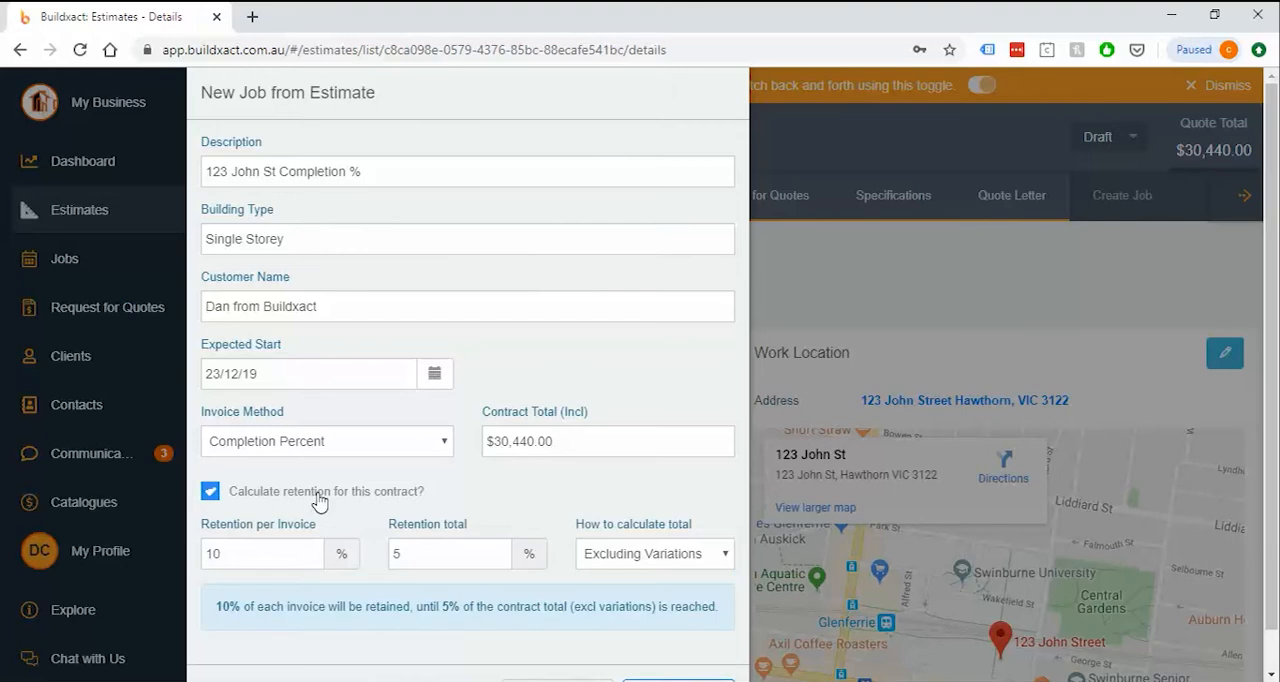
left_click(638, 561)
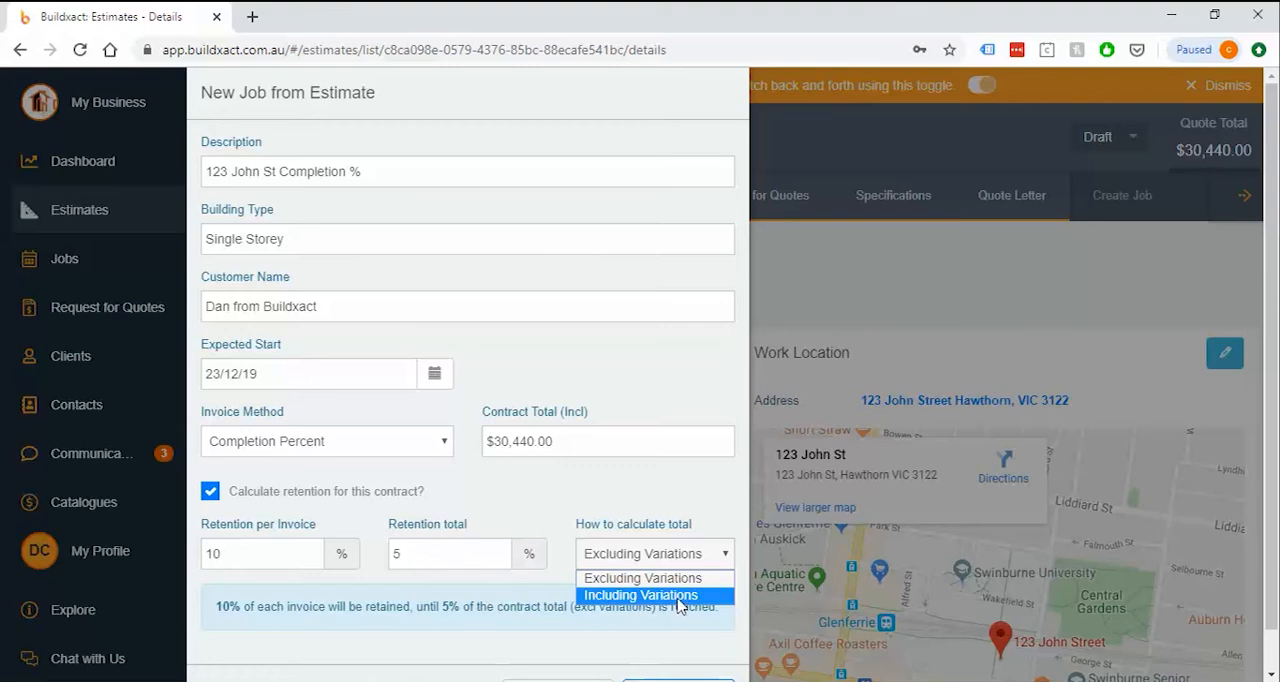
left_click(630, 580)
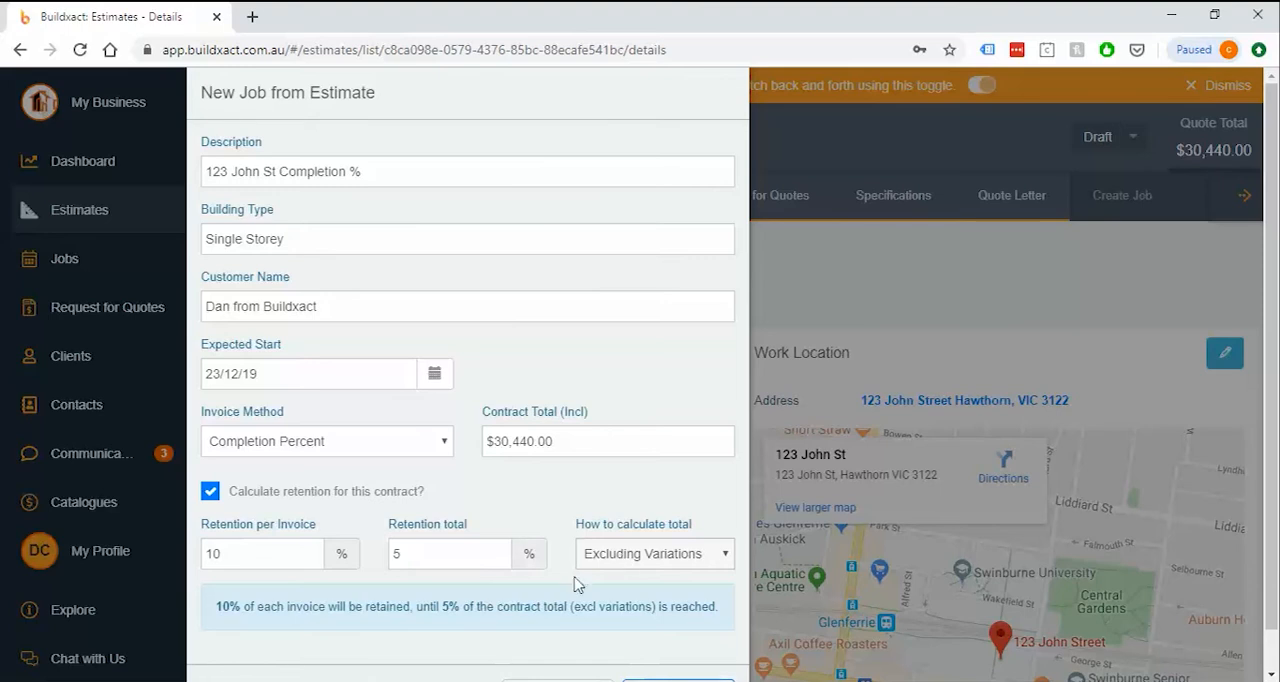
scroll(545, 520, "down", 1)
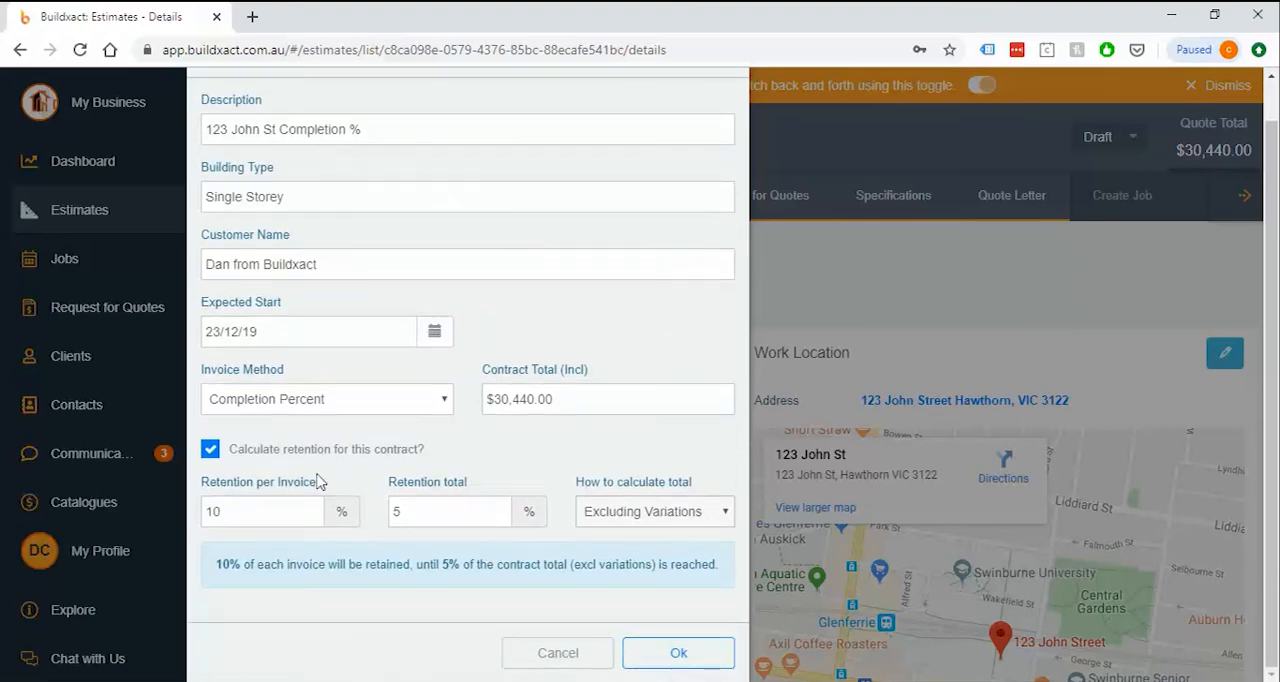
left_click(670, 654)
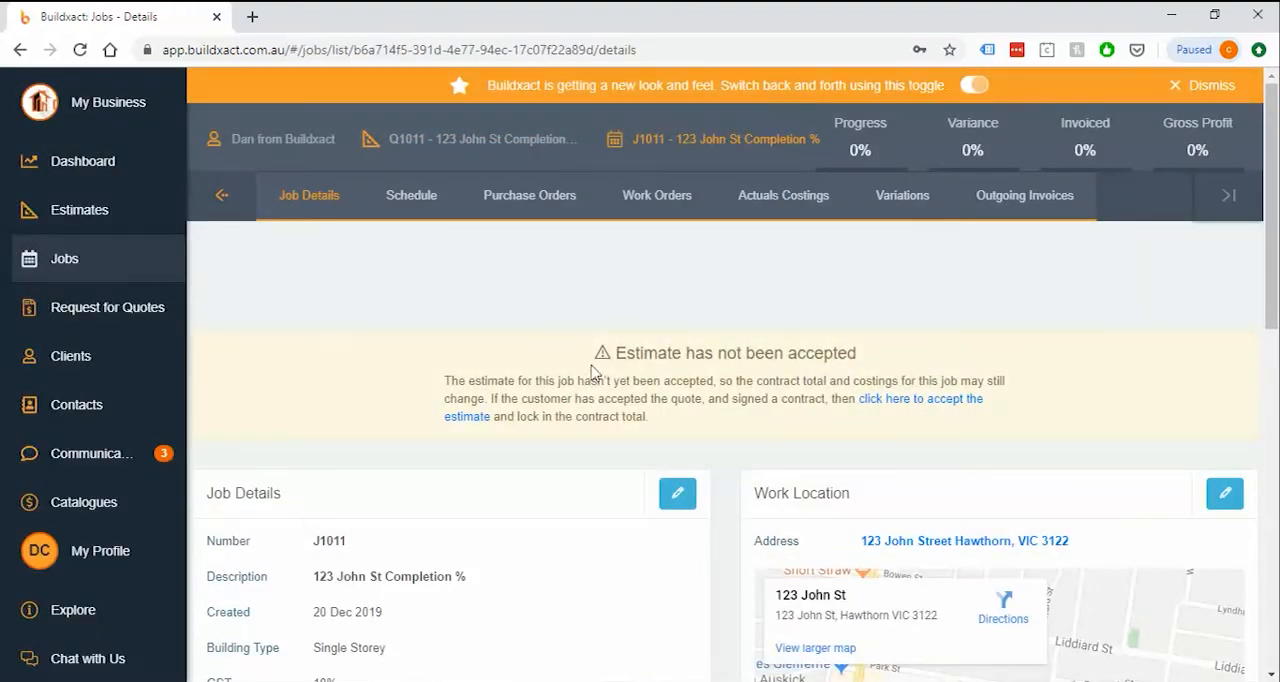
Read the notice about the unaccepted estimate, and mark the estimate as accepted to lock in the contract total
left_click_drag(590, 370, 892, 423)
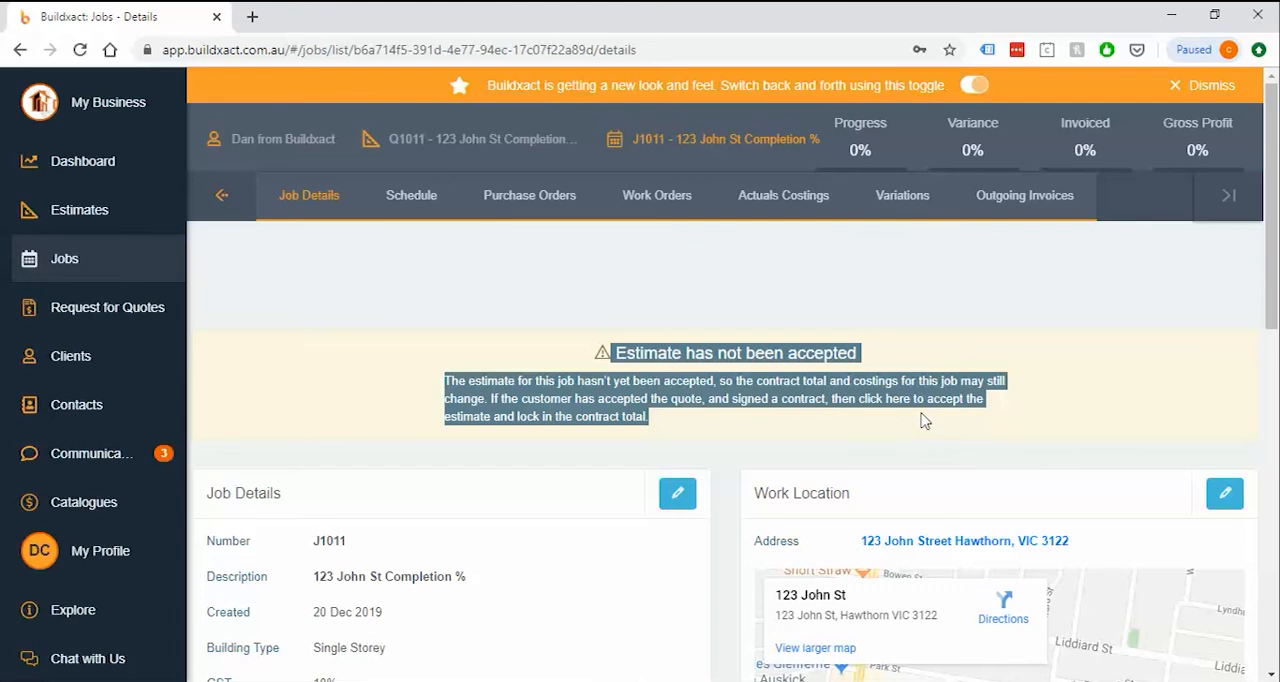
left_click(931, 440)
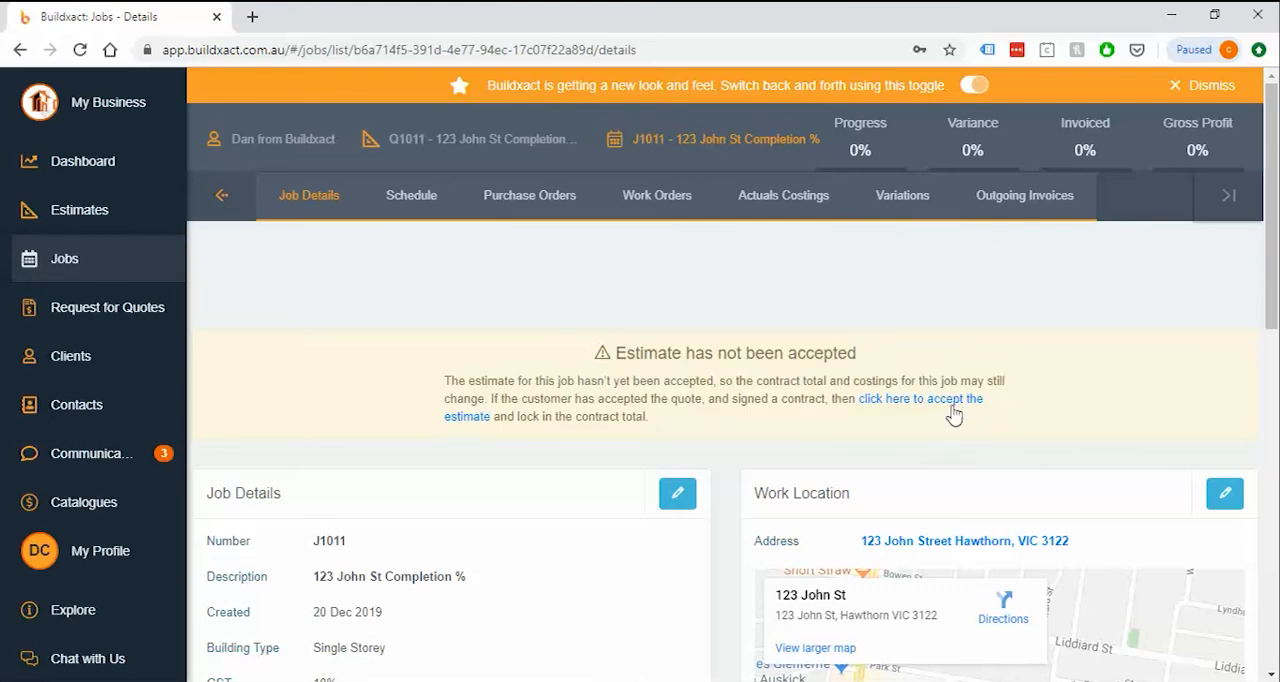
left_click(941, 410)
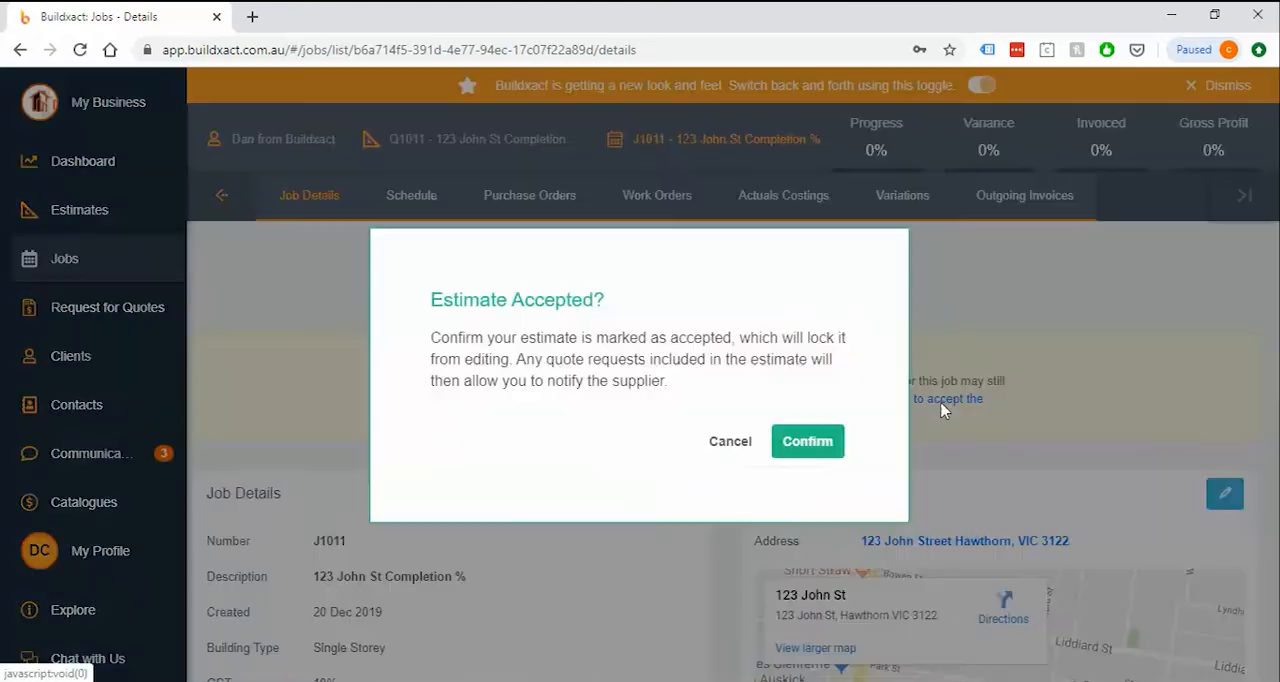
left_click(808, 441)
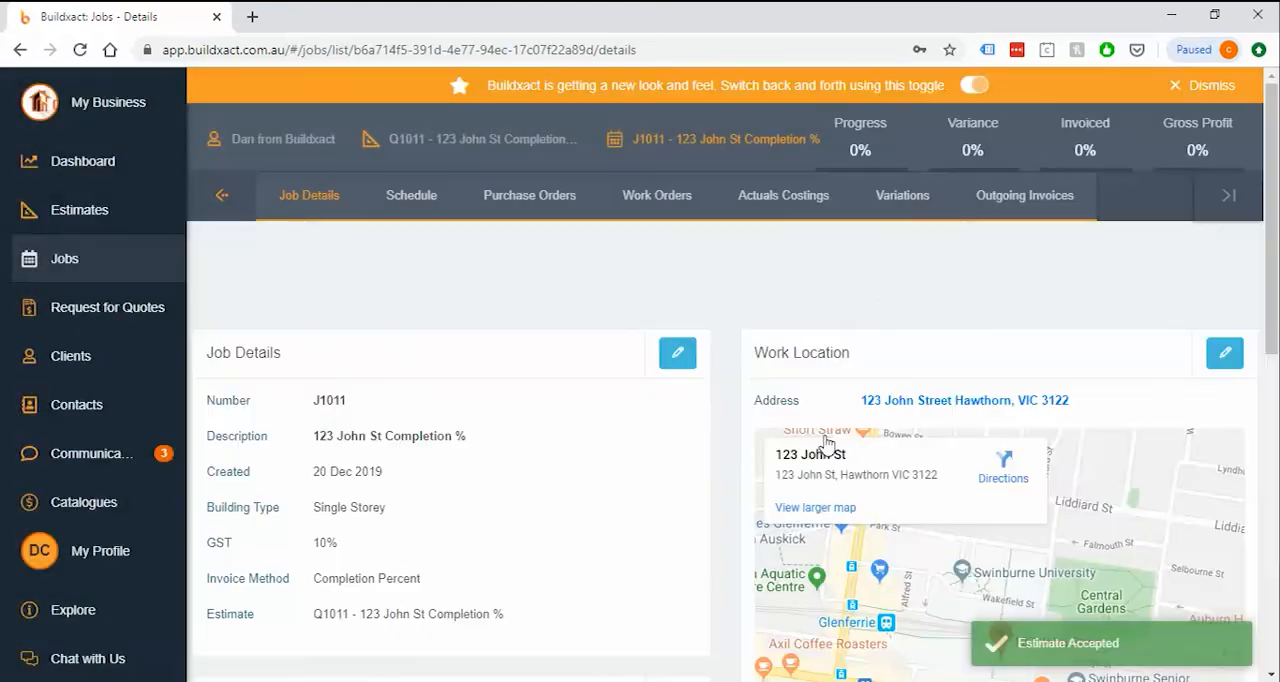
Open the job's outgoing invoices and examine the Refundable Deposit, Retention Invoices and Invoices sections
left_click(986, 215)
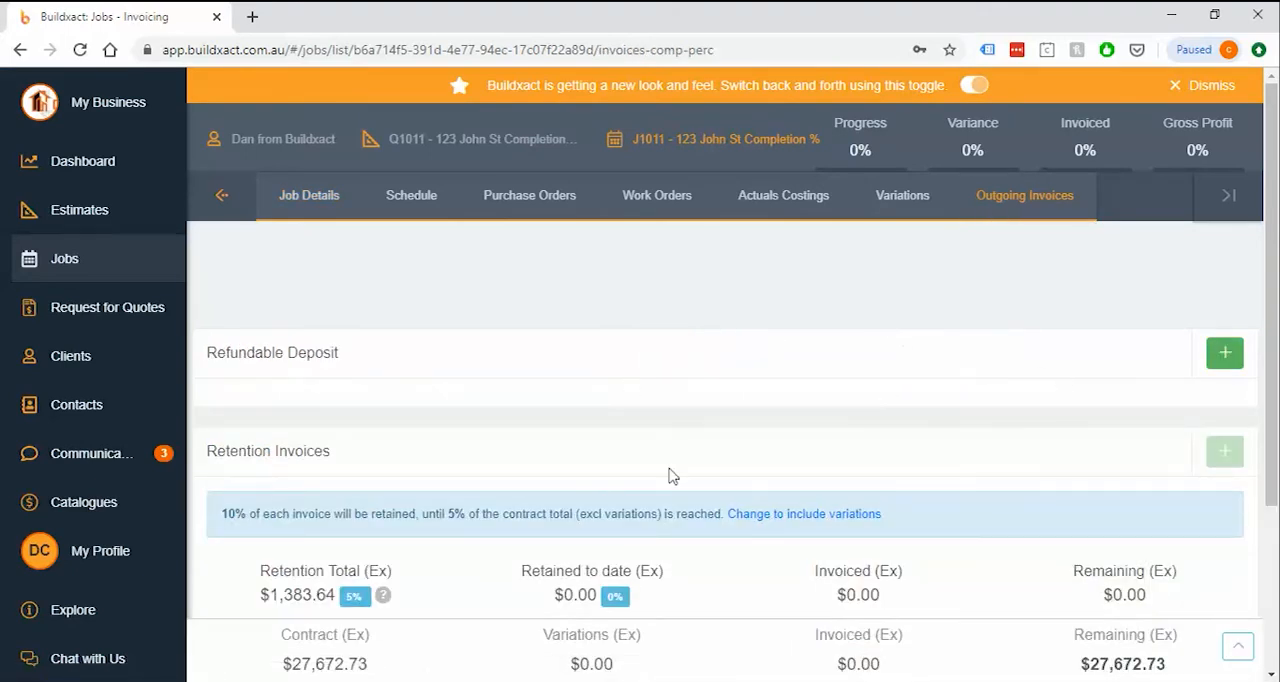
scroll(594, 531, "down", 1)
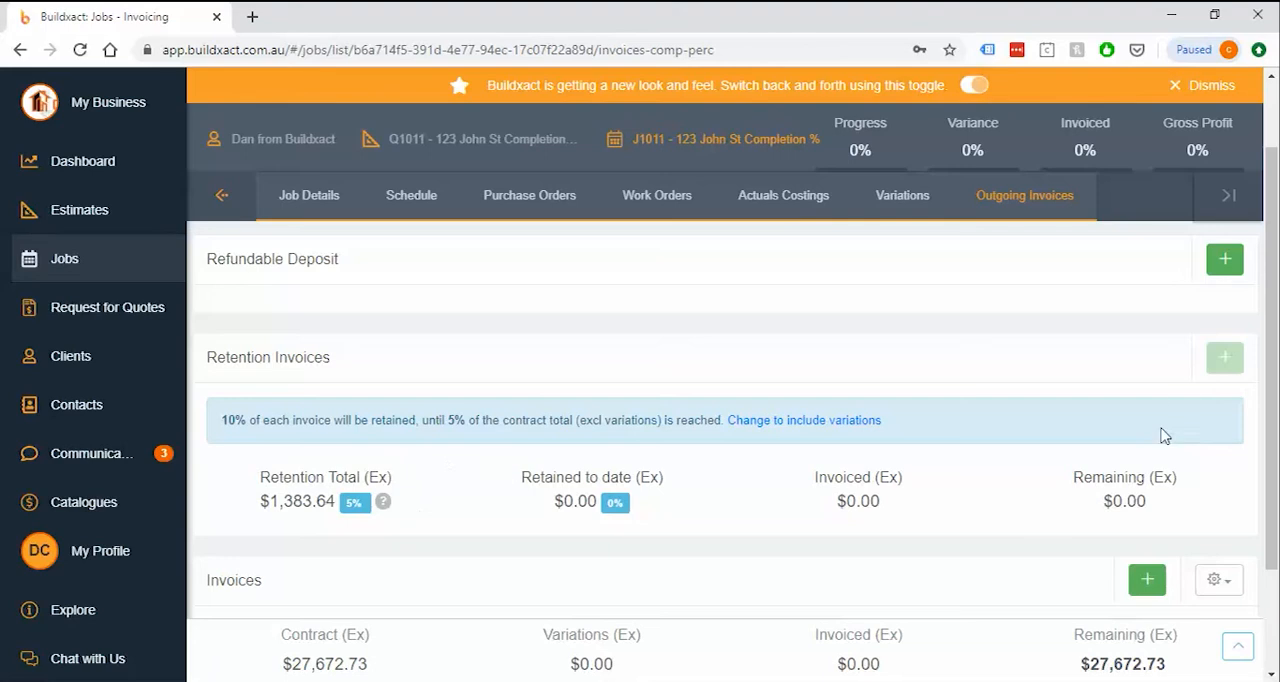
scroll(1163, 435, "down", 2)
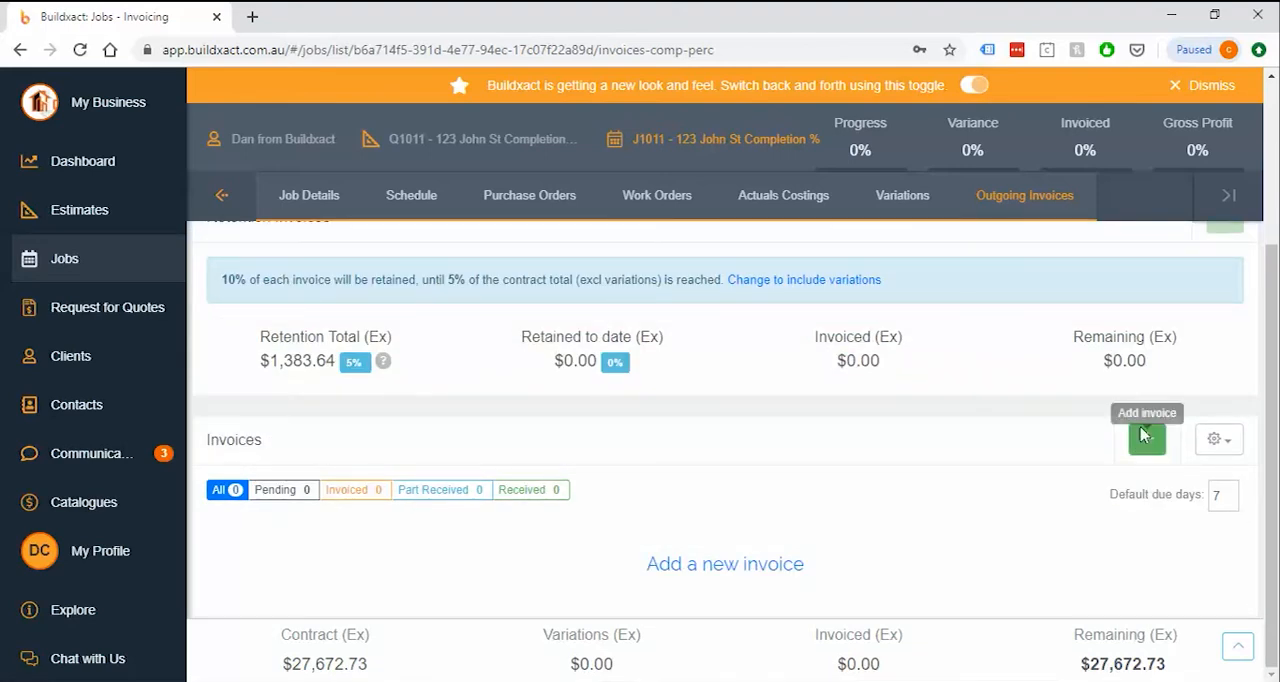
scroll(1150, 458, "up", 3)
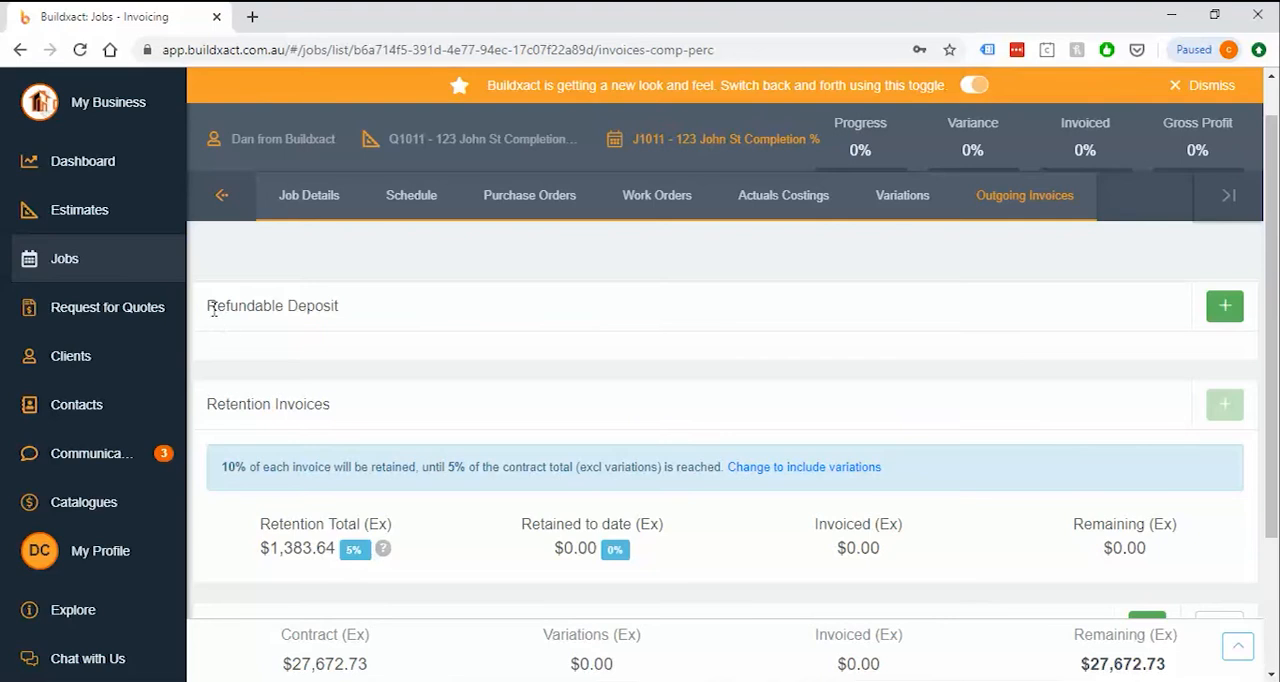
left_click_drag(208, 305, 378, 313)
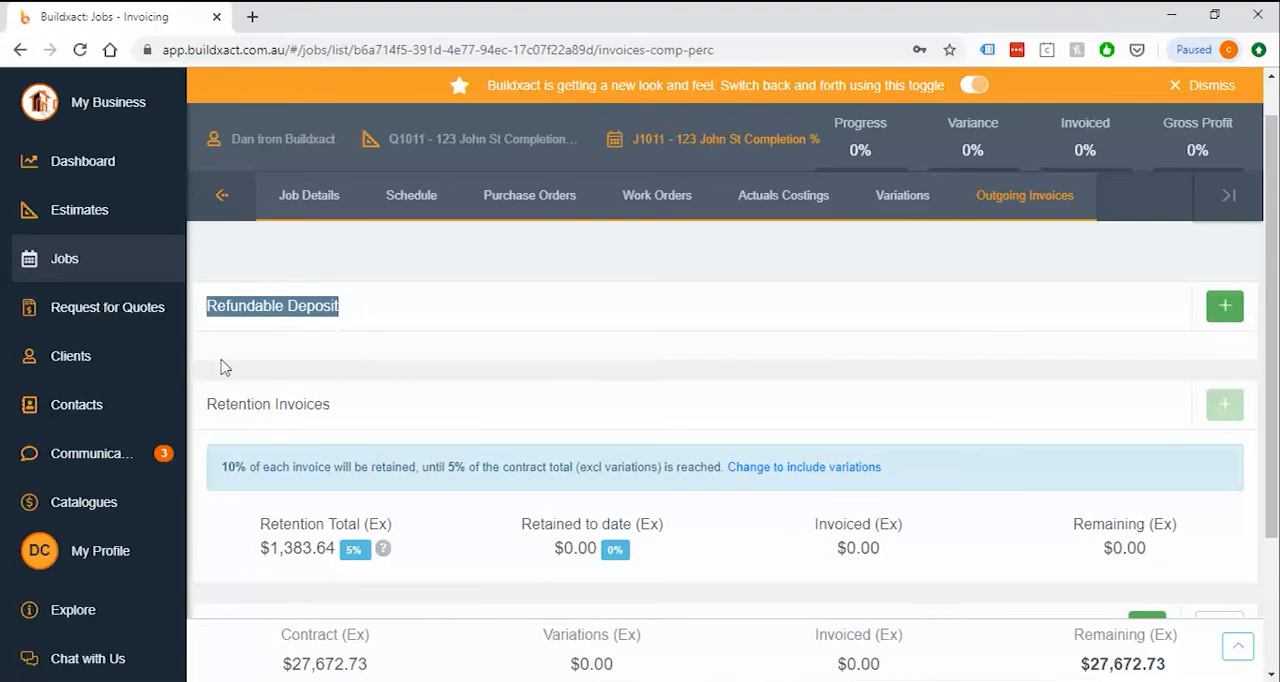
Look over the Explore help resources, such as the FAQs, and return to the Refundable Deposit section
left_click(97, 622)
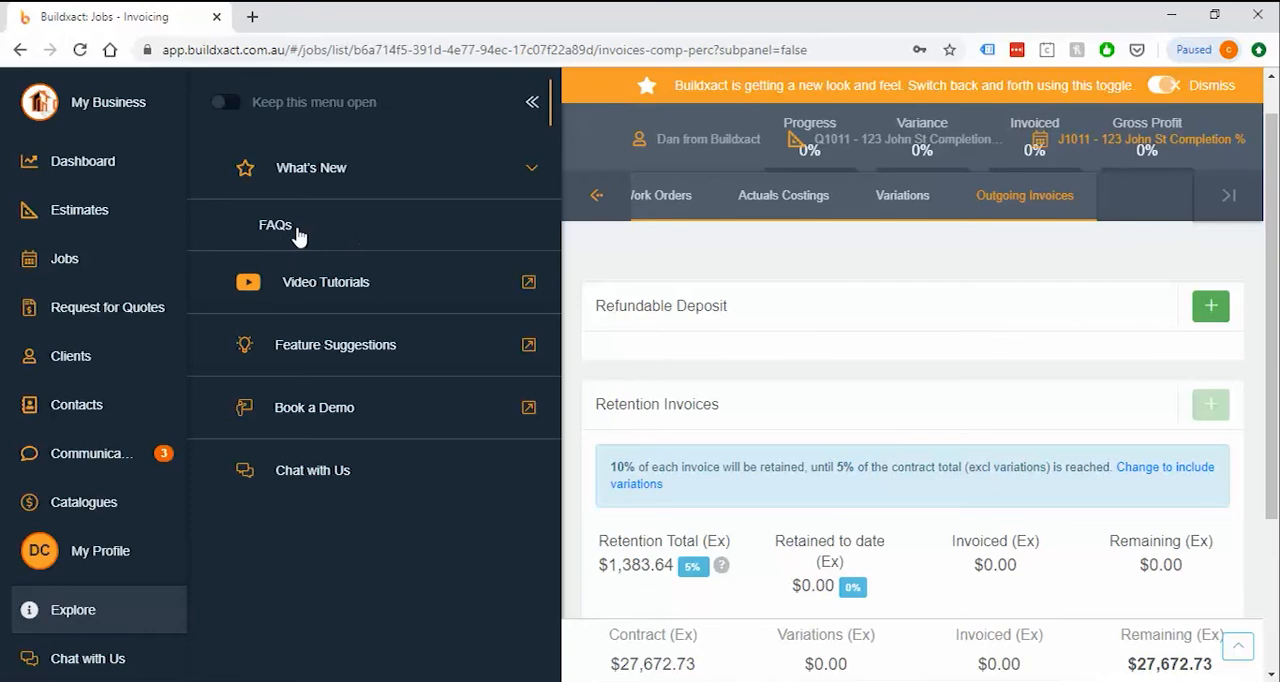
left_click(538, 104)
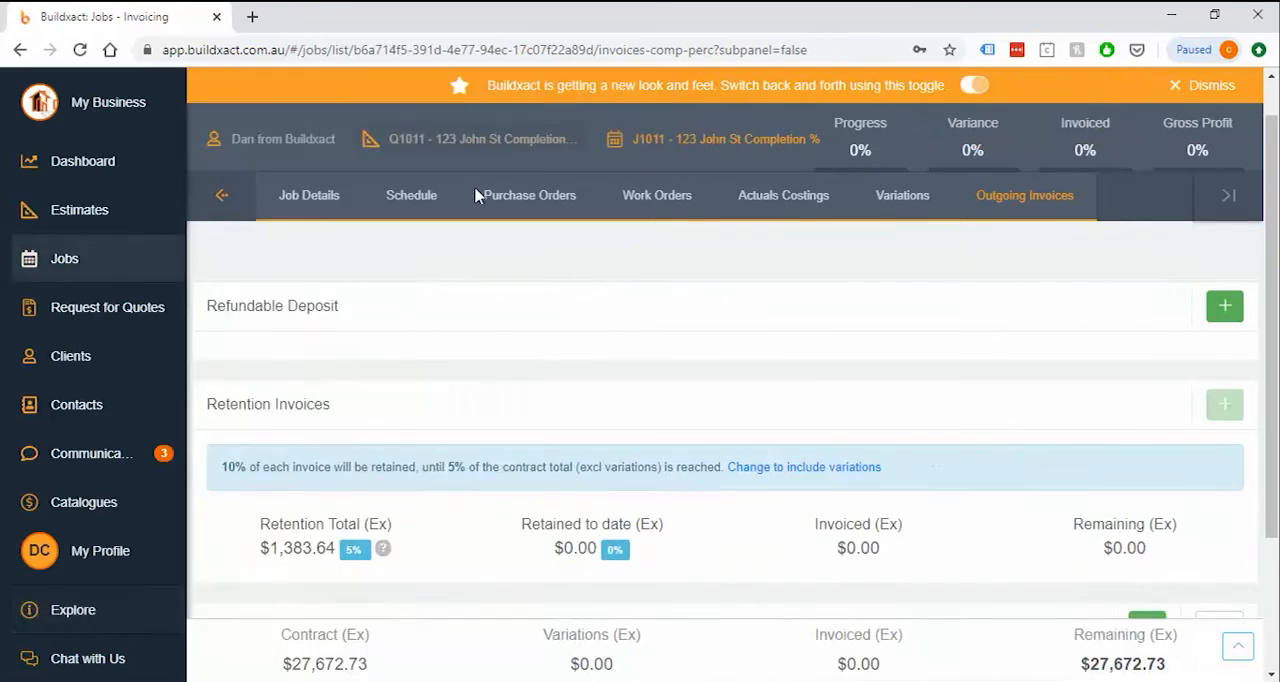
left_click_drag(214, 306, 362, 312)
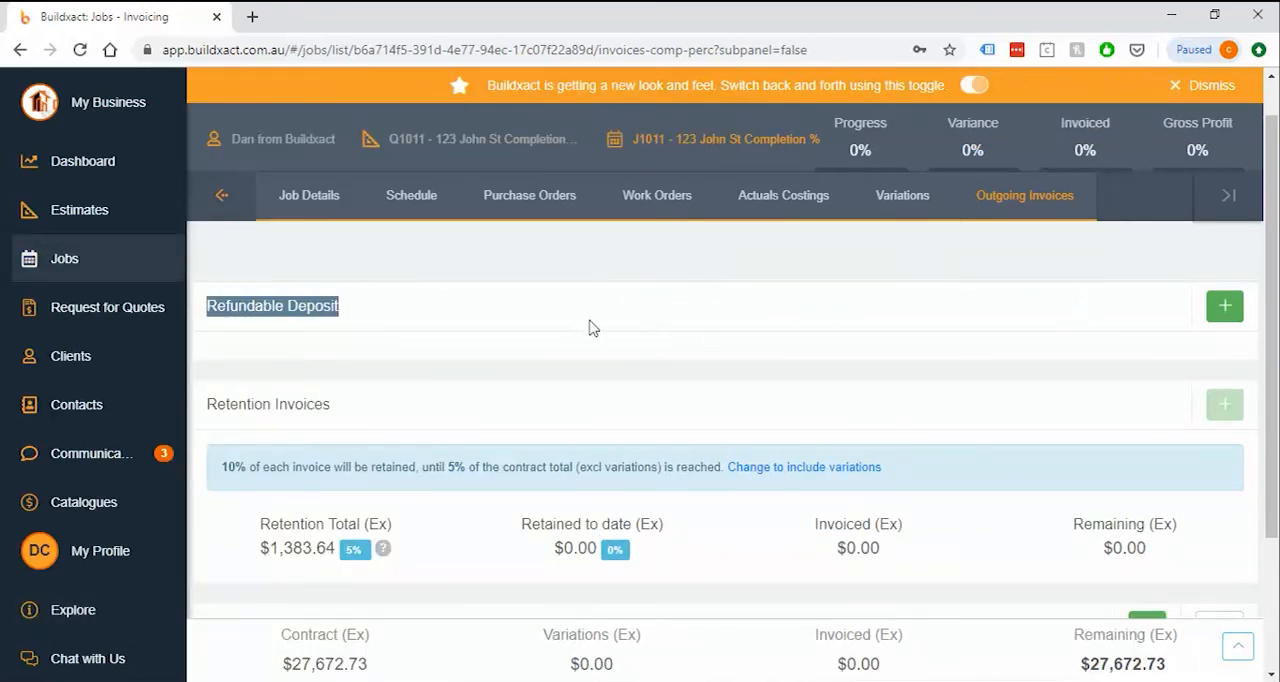
Add a new invoice to the job with the description "December Claim 1"
scroll(590, 328, "down", 1)
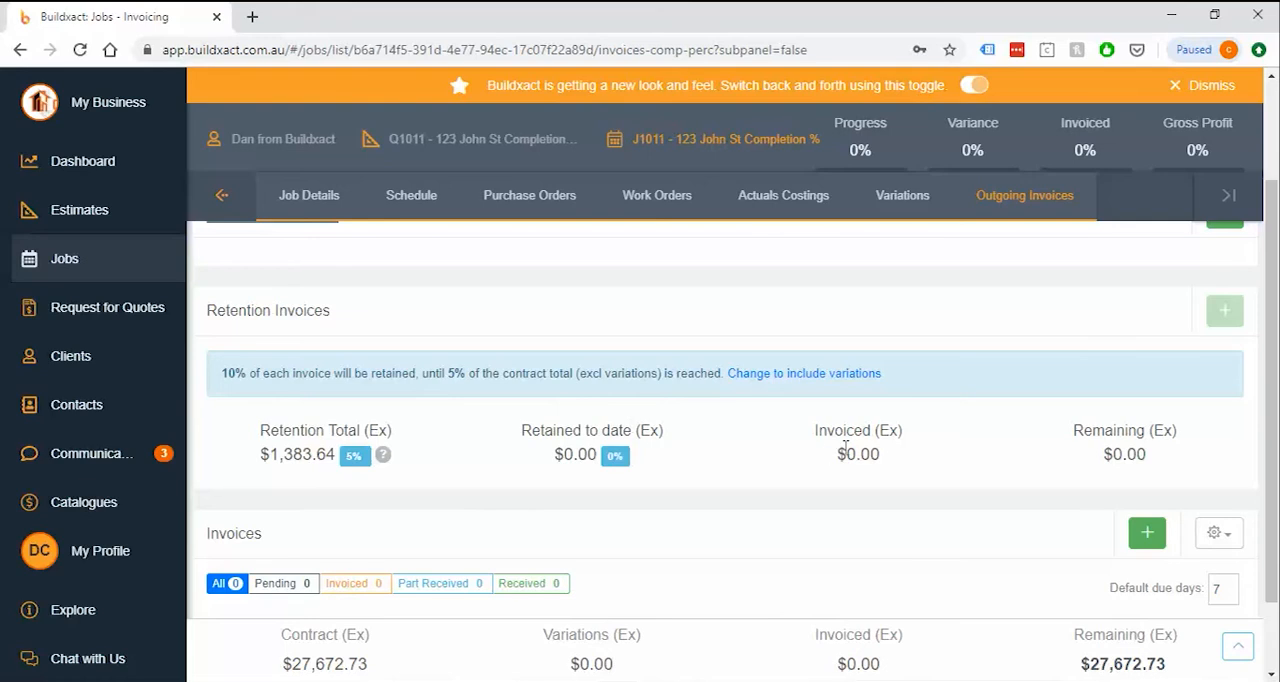
scroll(850, 452, "down", 1)
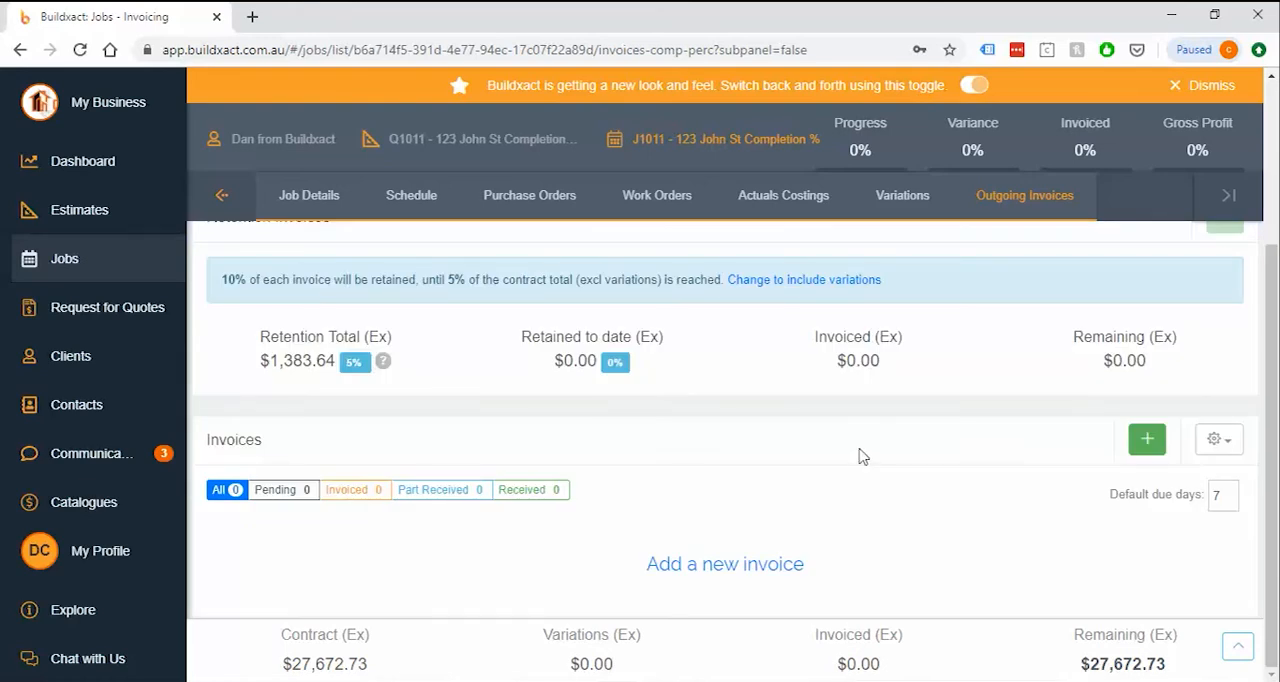
left_click(1149, 443)
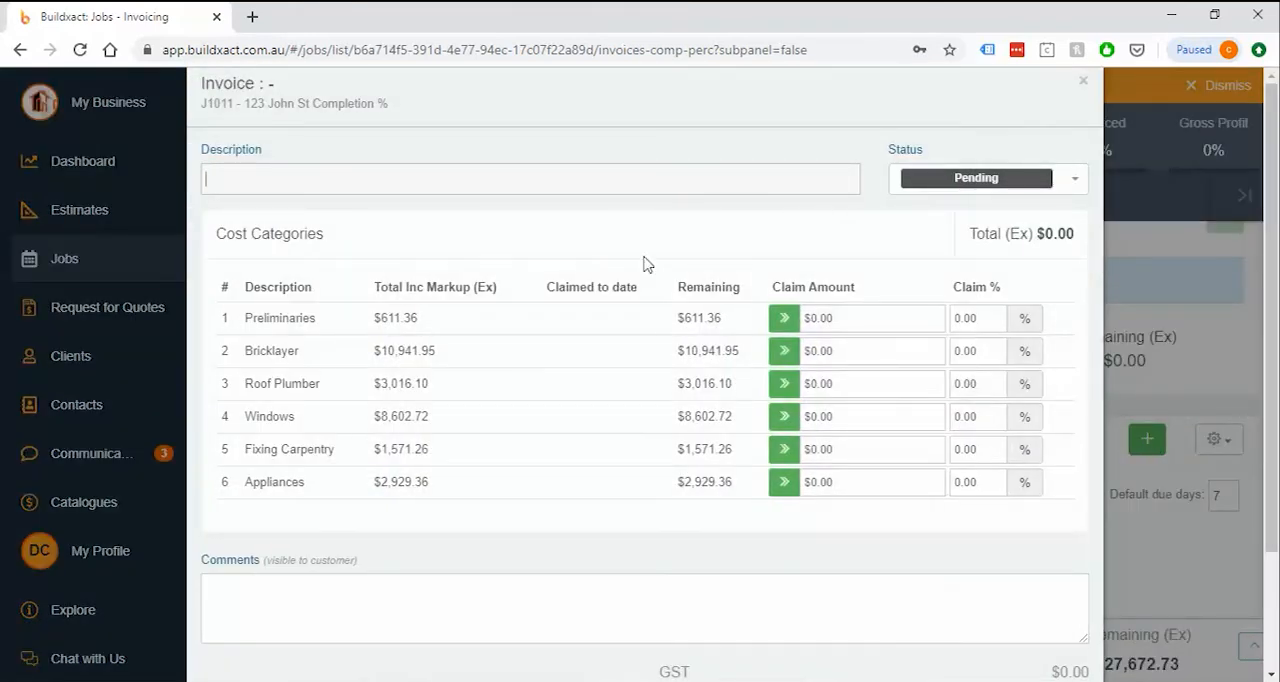
type("December C")
type("laim 1")
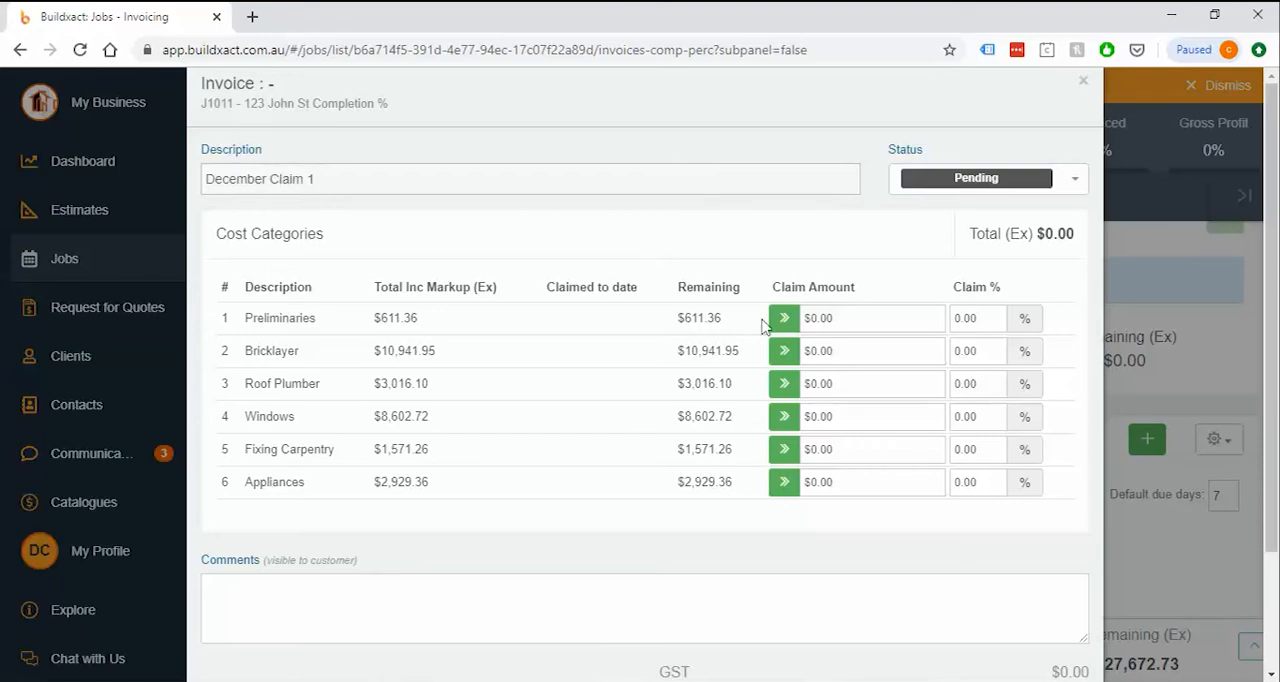
Set the claim amounts to $50 for Preliminaries and $30 for Bricklayer
scroll(870, 314, "down", 2)
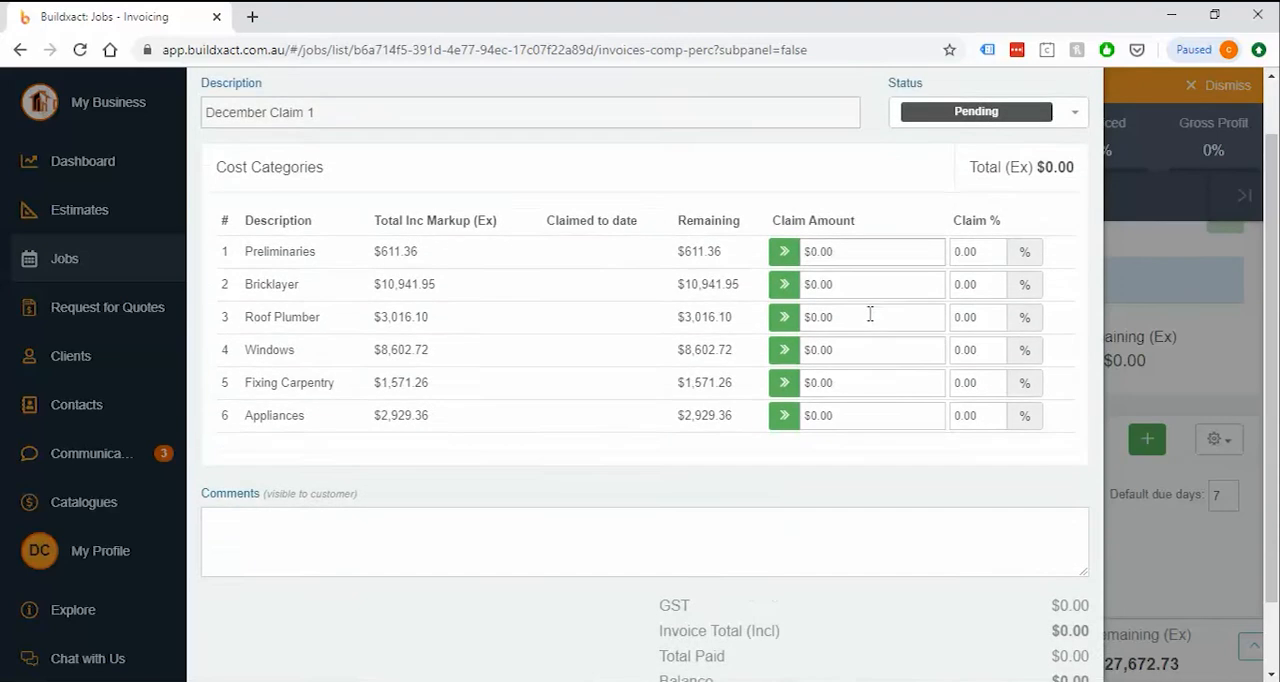
scroll(870, 314, "up", 2)
left_click(870, 318)
double_click(870, 312)
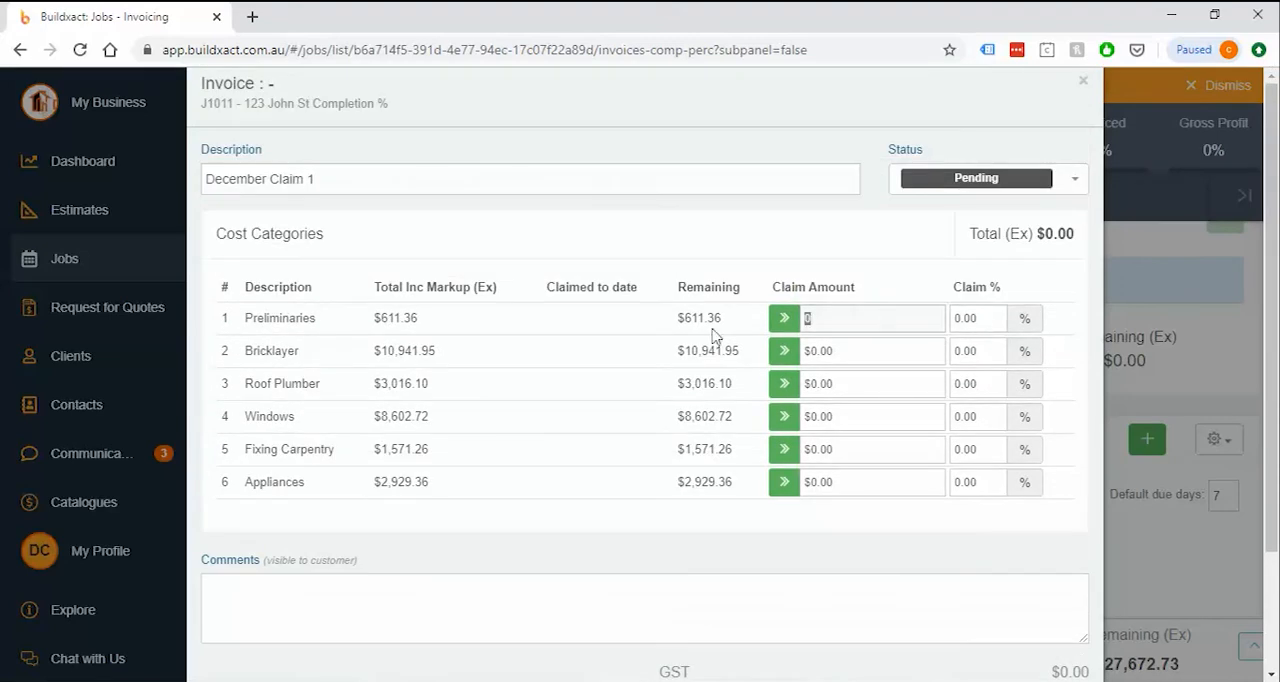
left_click(885, 350)
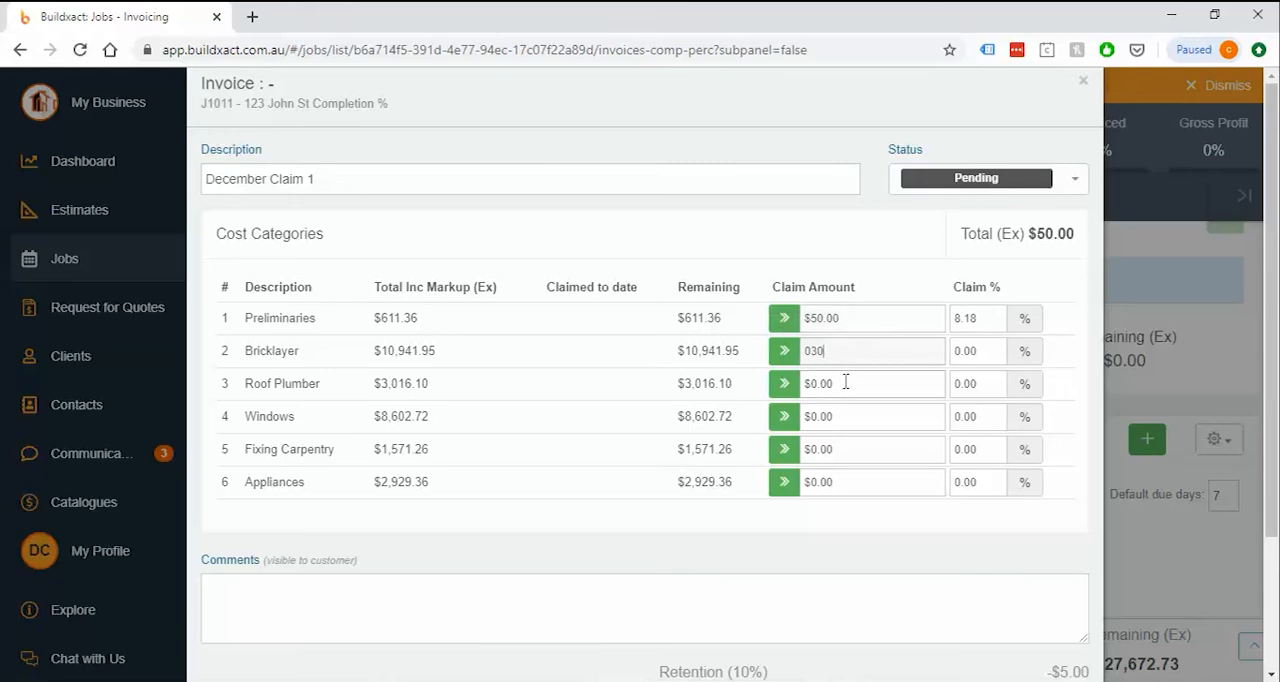
type("30")
Set the claim percentages to 50% for Preliminaries and 30% for Bricklayer
left_click_drag(990, 318, 929, 322)
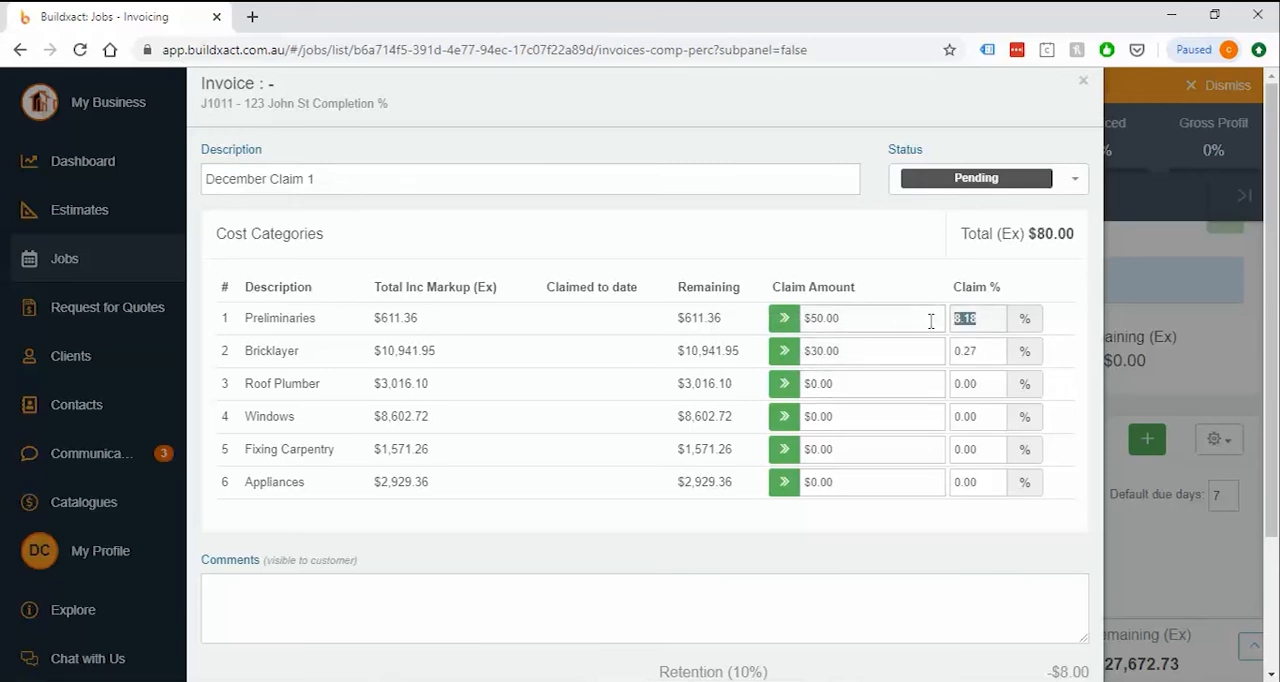
type("560")
key("BackSpace")
key("BackSpace")
type("0")
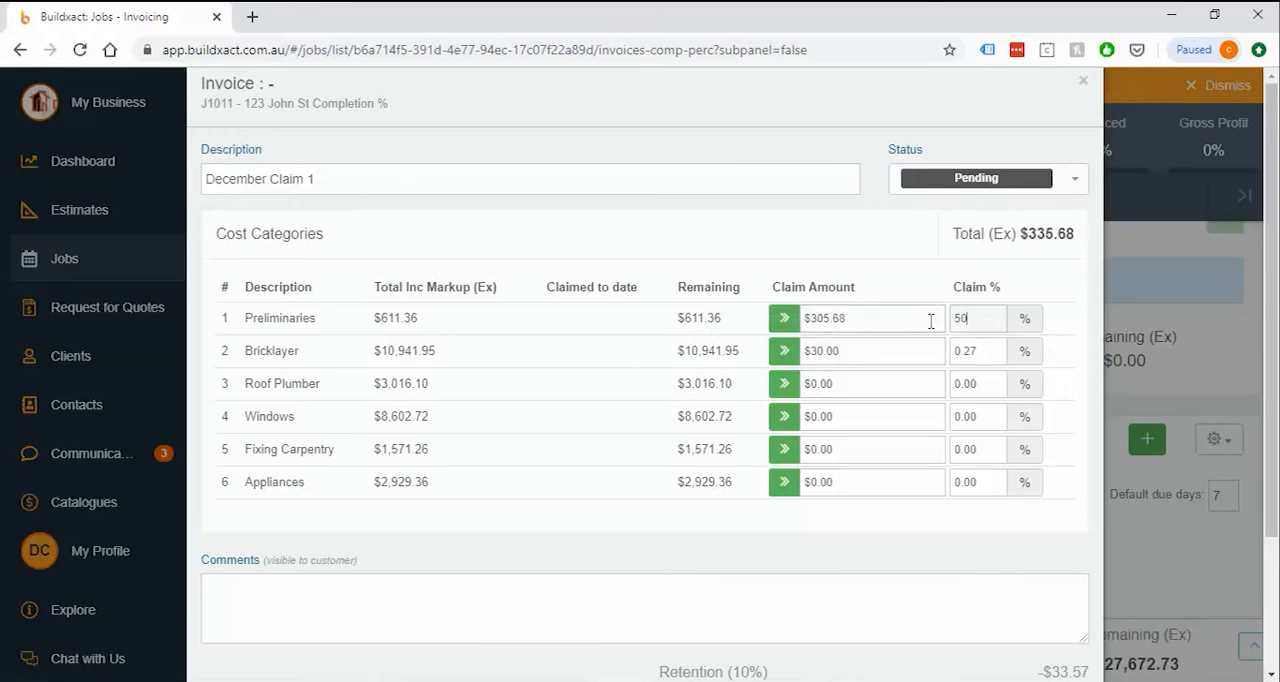
double_click(996, 354)
type("30")
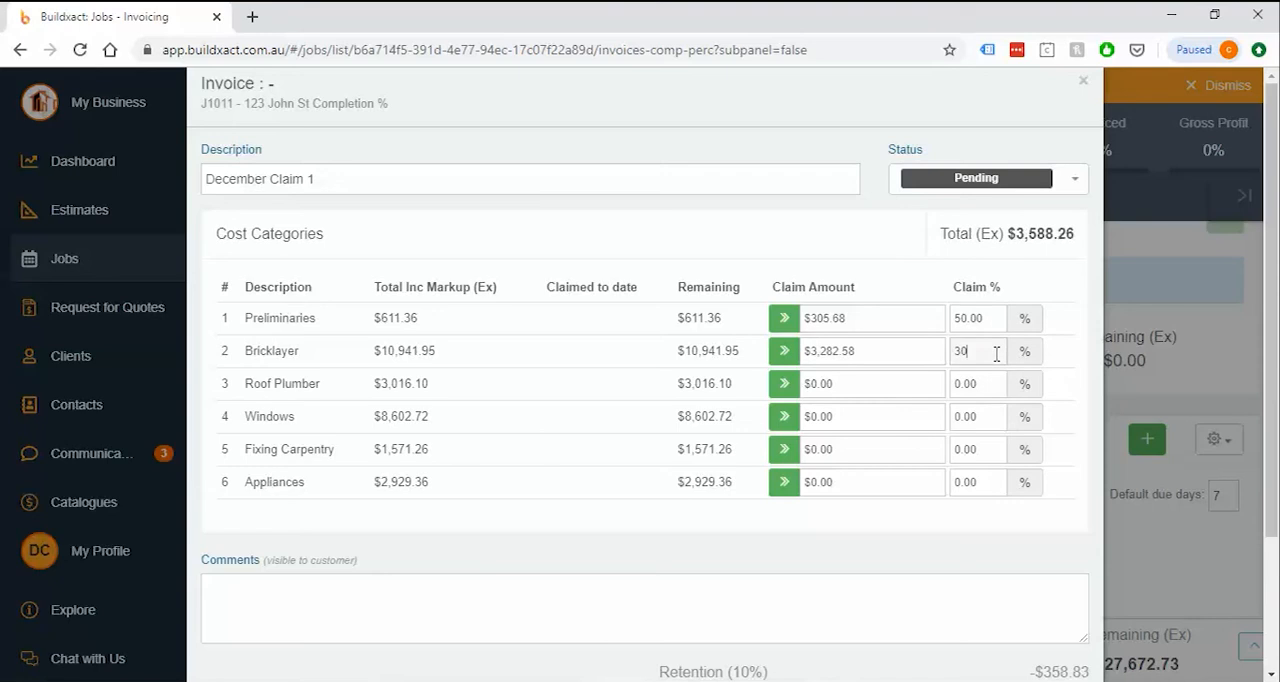
Check the dollar claim amounts for the Preliminaries and Bricklayer categories
left_click(876, 318)
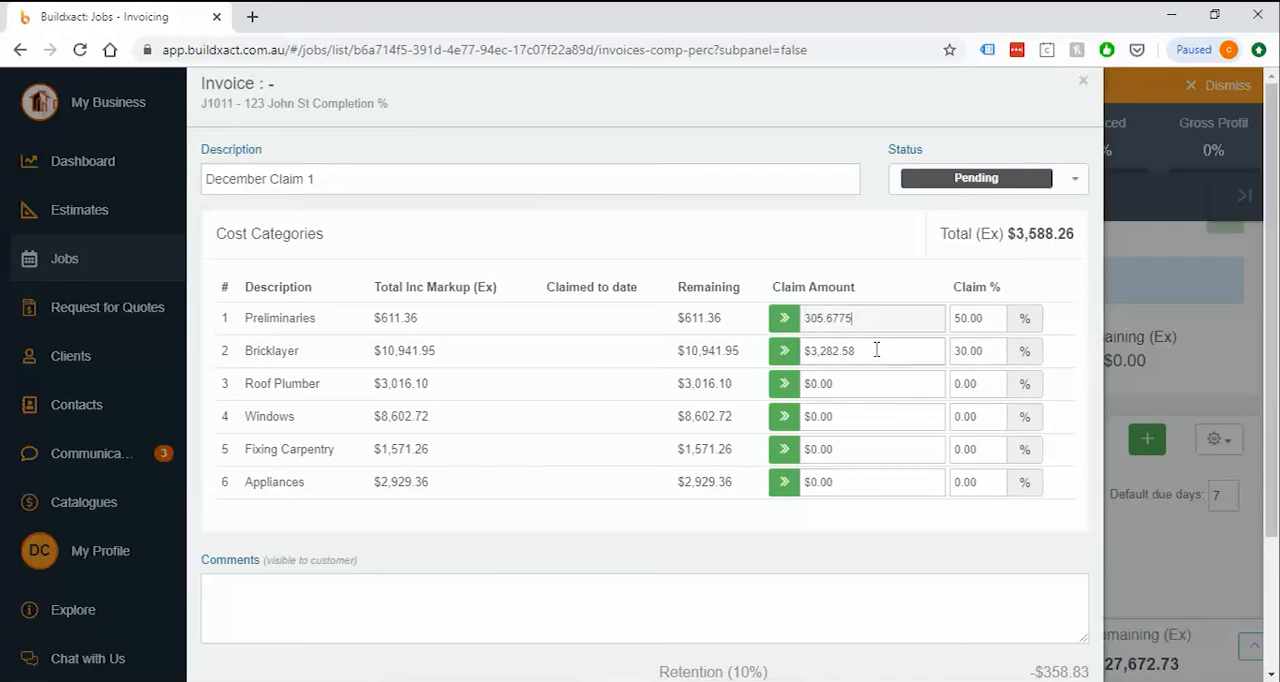
left_click(911, 352)
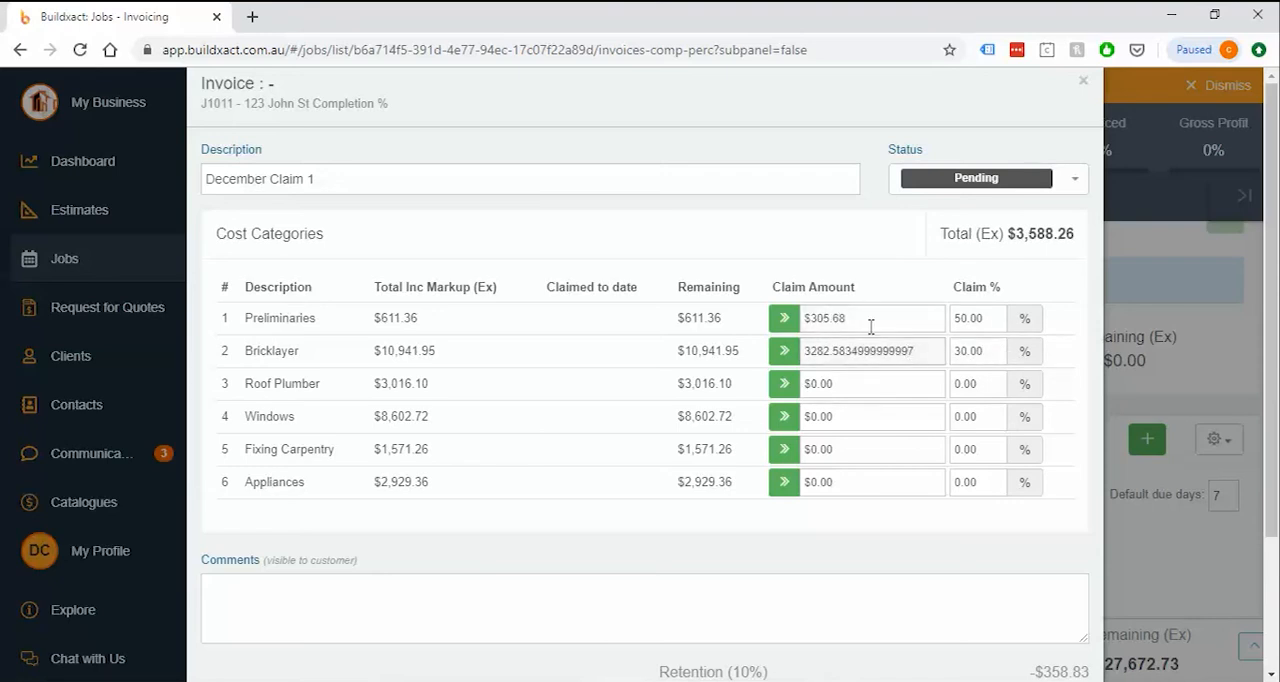
left_click(748, 358)
Claim the full remaining amount for Roof Plumber and reset that category's claim to 0%
left_click(785, 381)
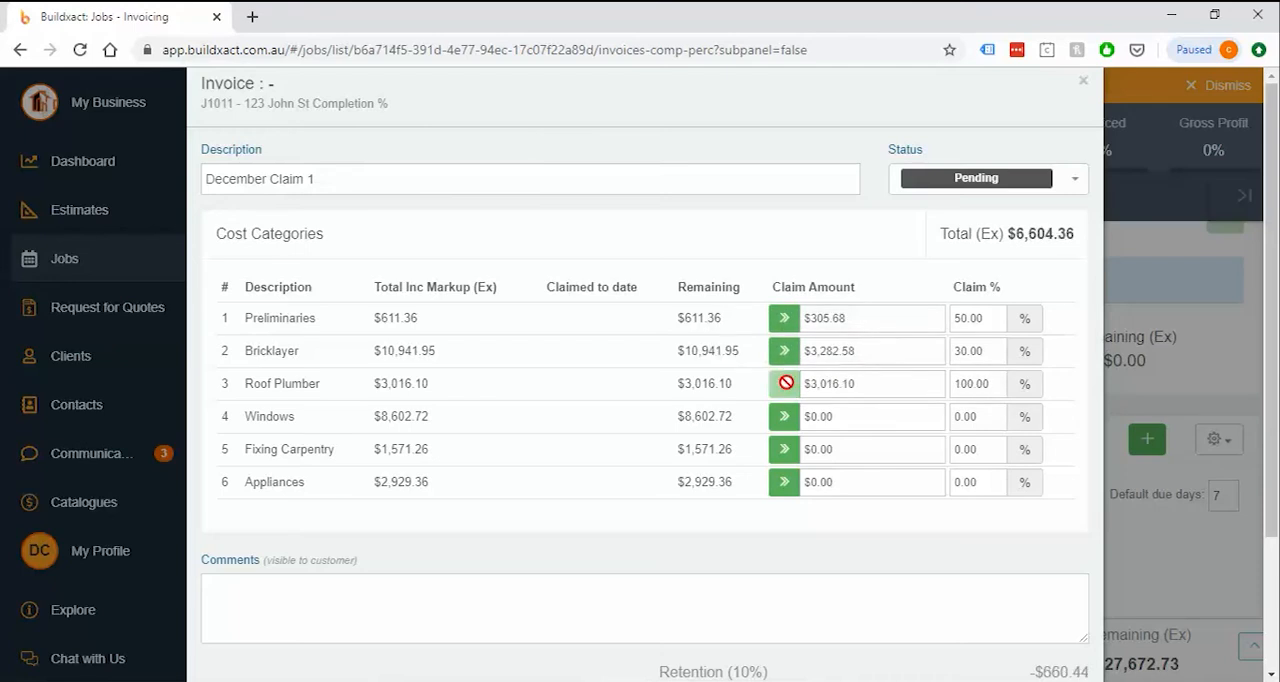
left_click(1008, 384)
type("0")
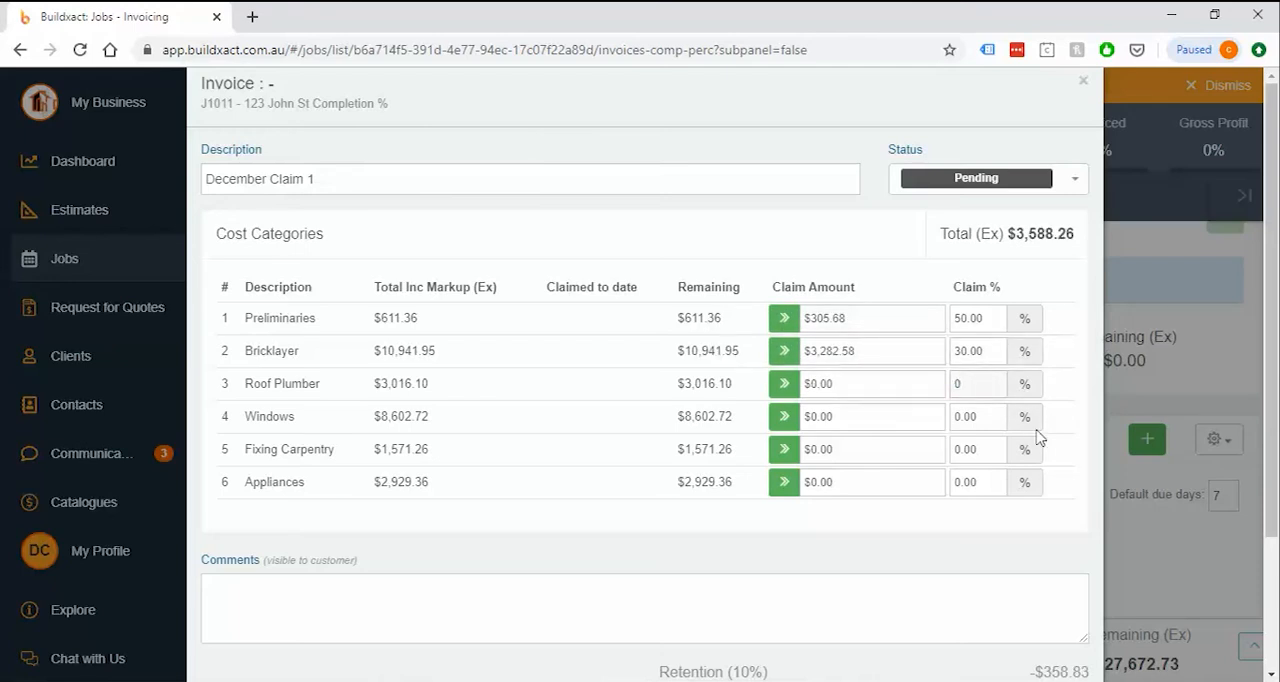
Review the claim totals, keep the December Claim 1 status as Pending, and save and close the invoice
scroll(1040, 437, "down", 3)
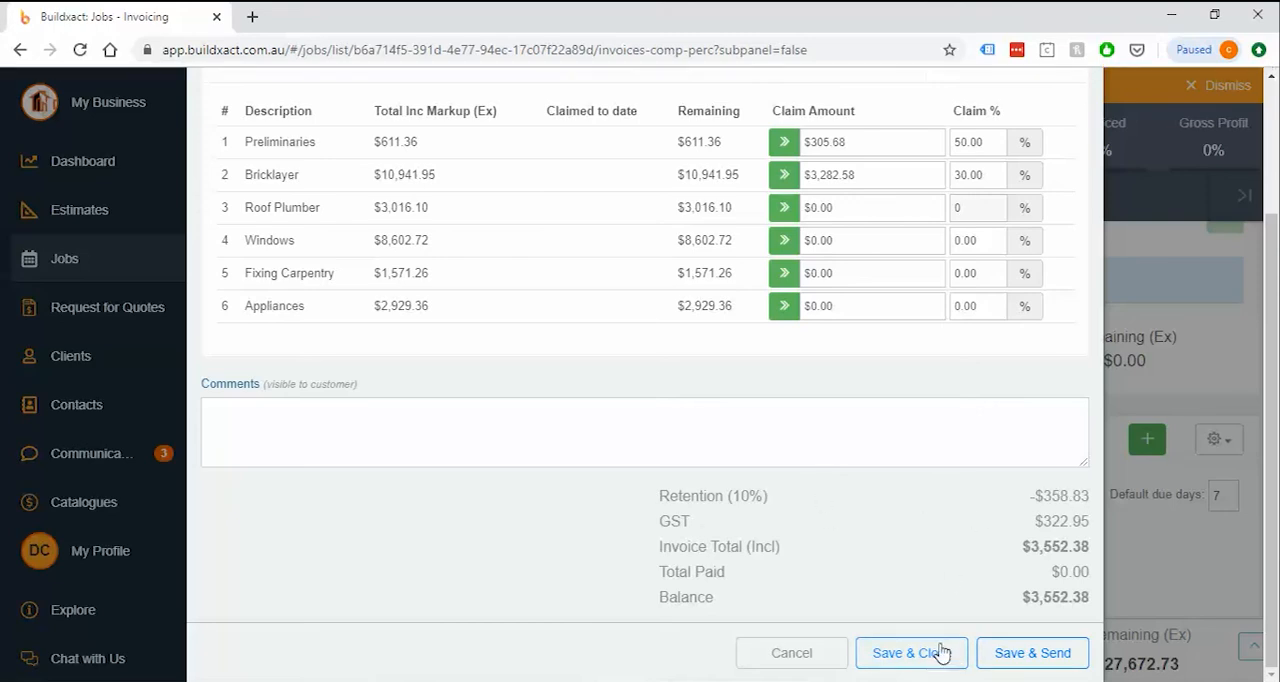
scroll(948, 530, "up", 2)
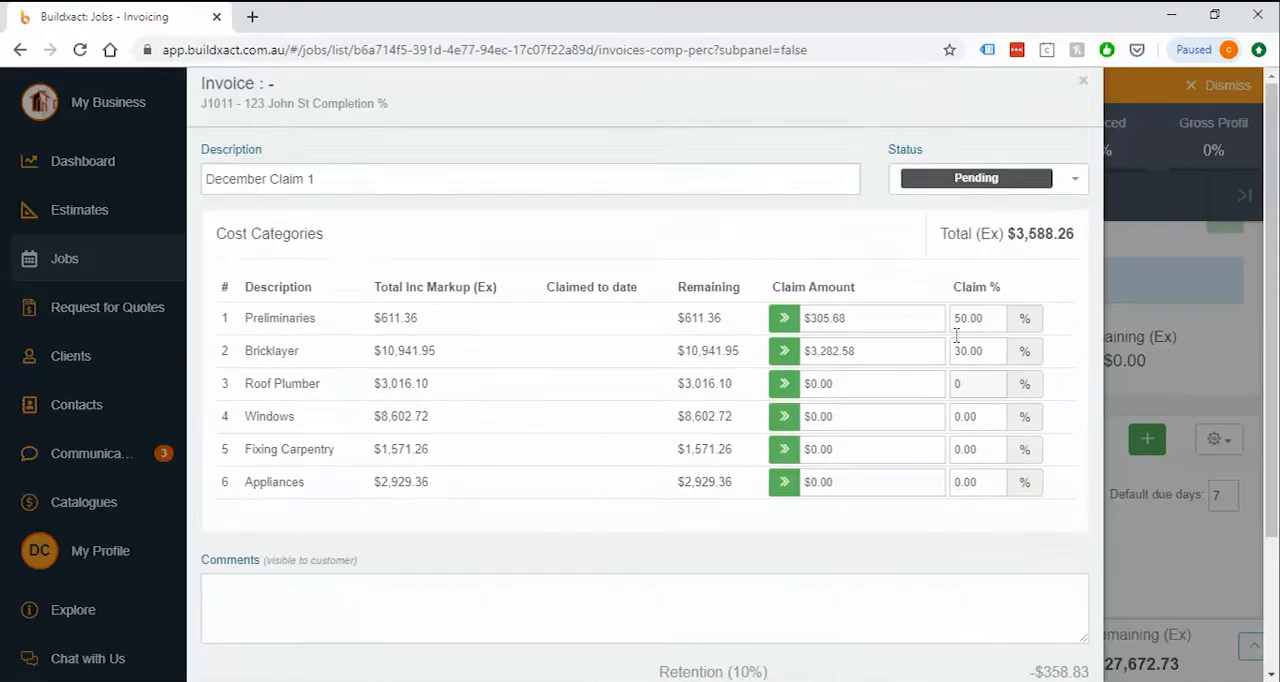
left_click(975, 188)
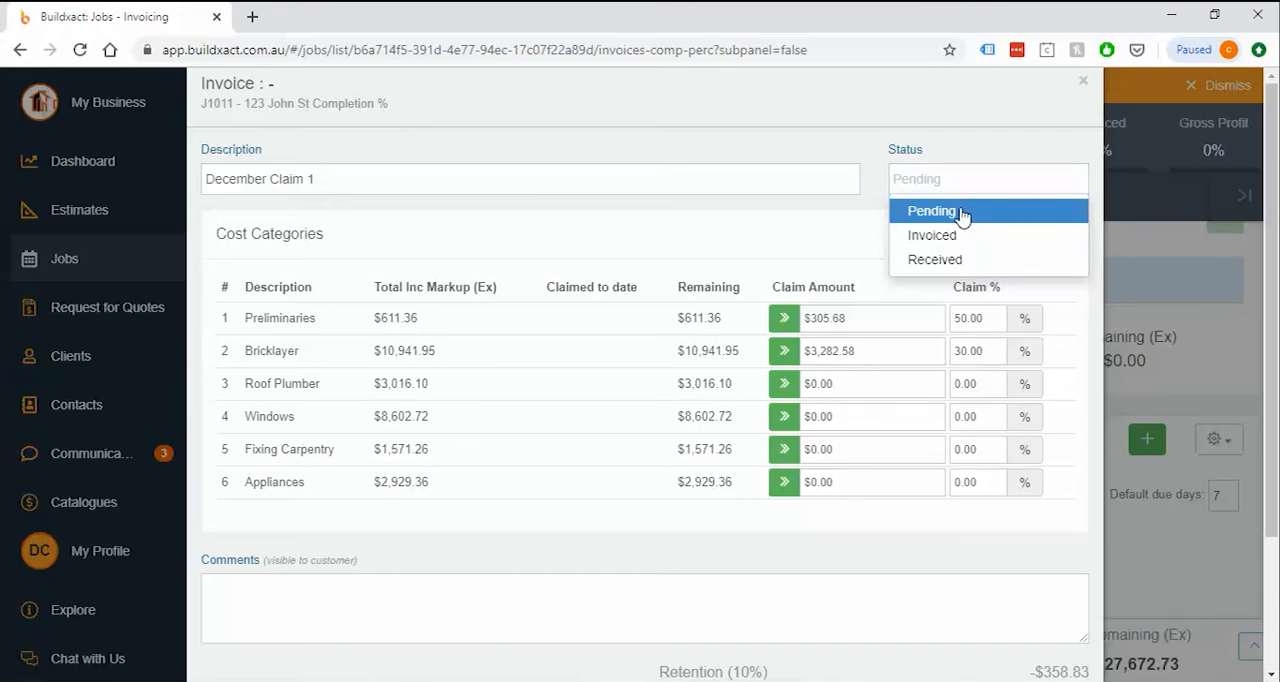
left_click(962, 213)
scroll(936, 465, "down", 3)
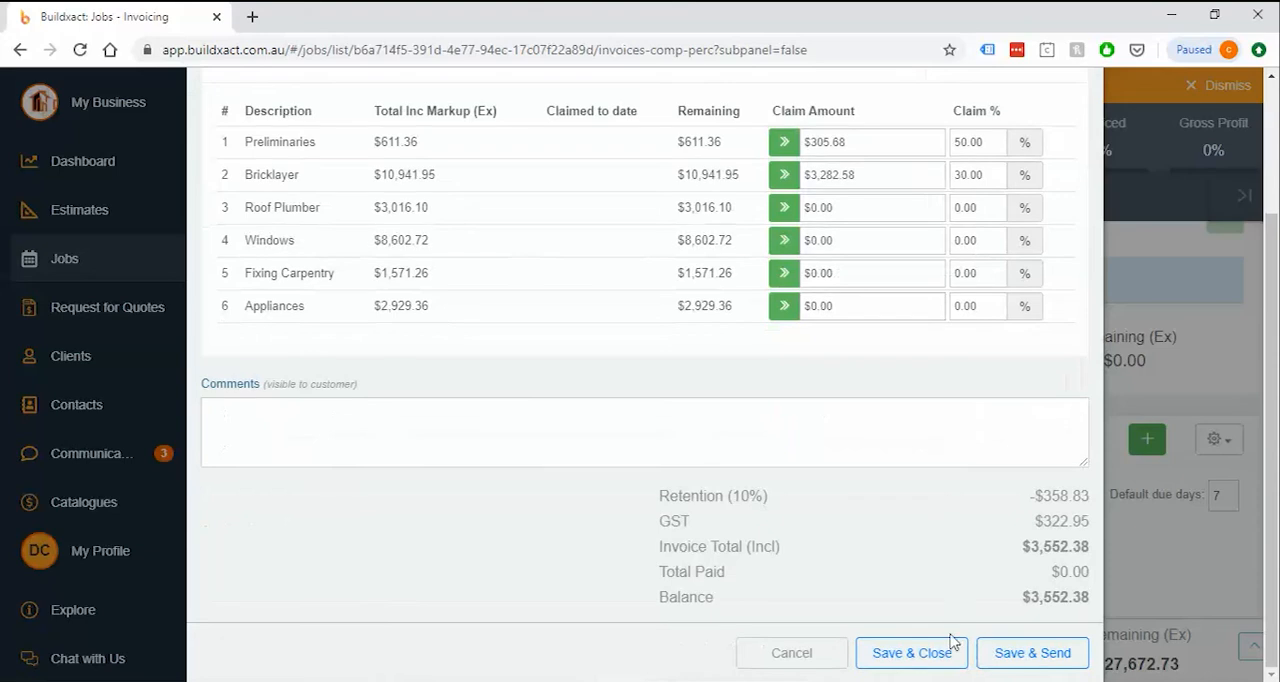
left_click(911, 653)
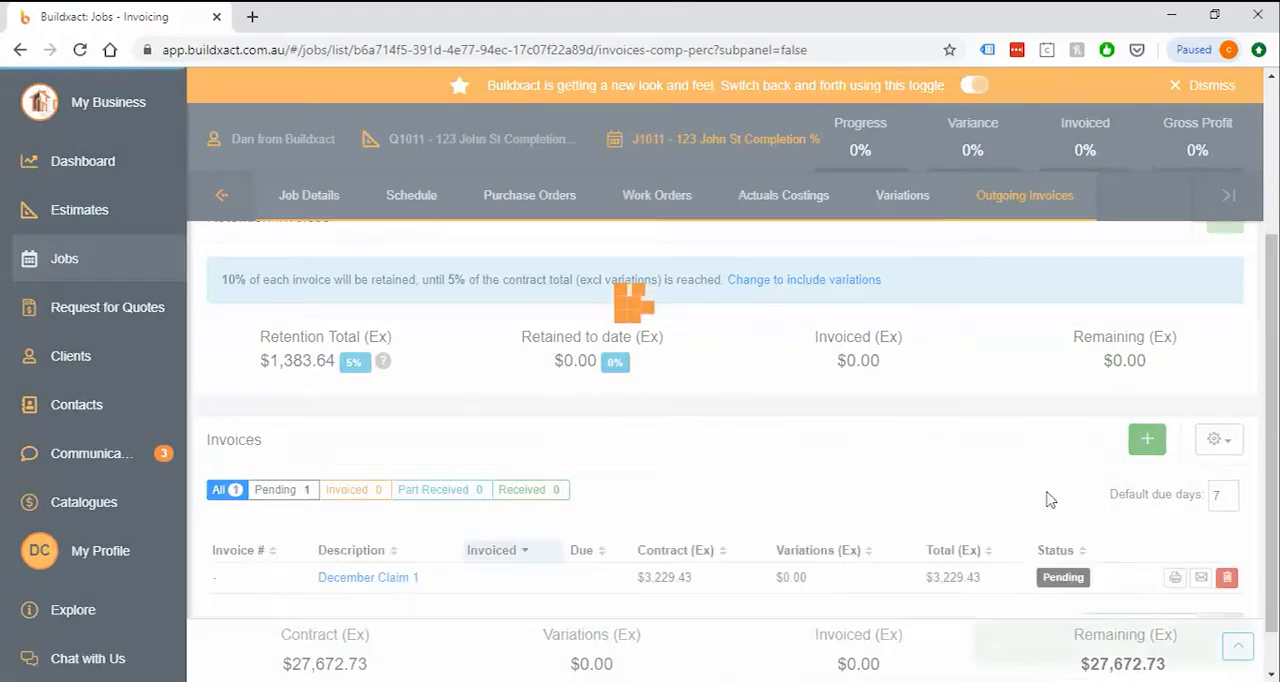
Generate a PDF report of the pending December Claim 1 invoice and open it for viewing
scroll(1050, 501, "down", 1)
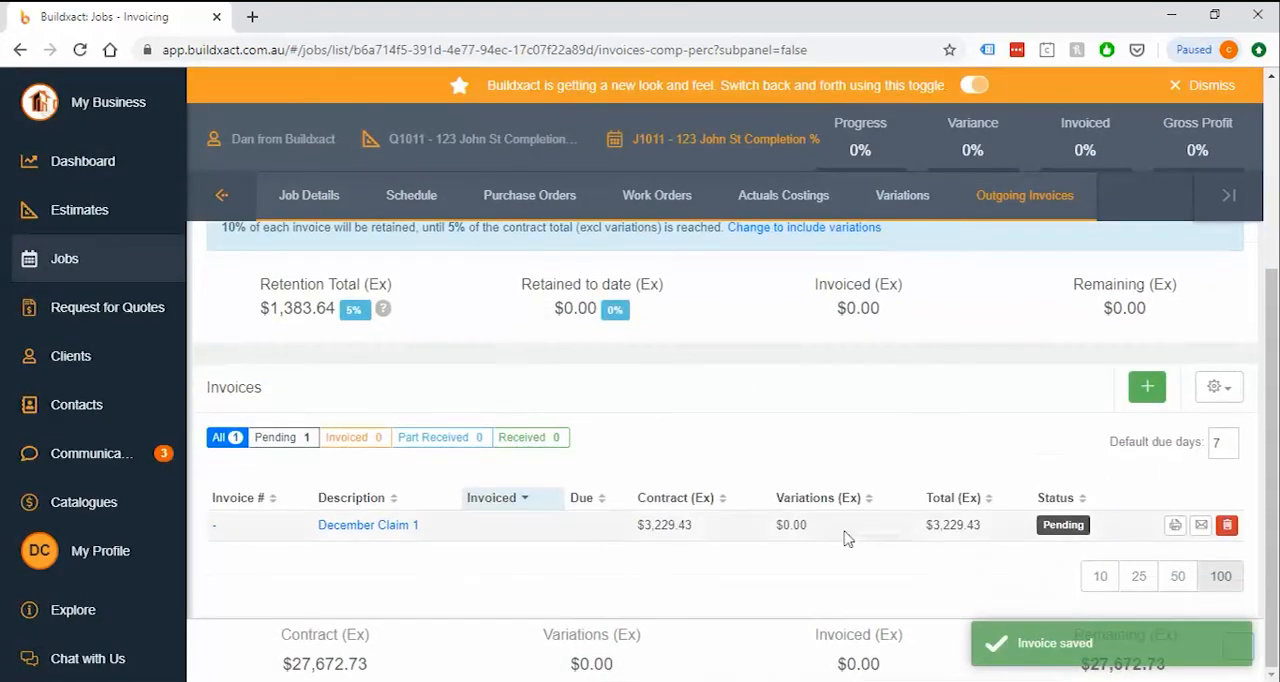
left_click(1175, 527)
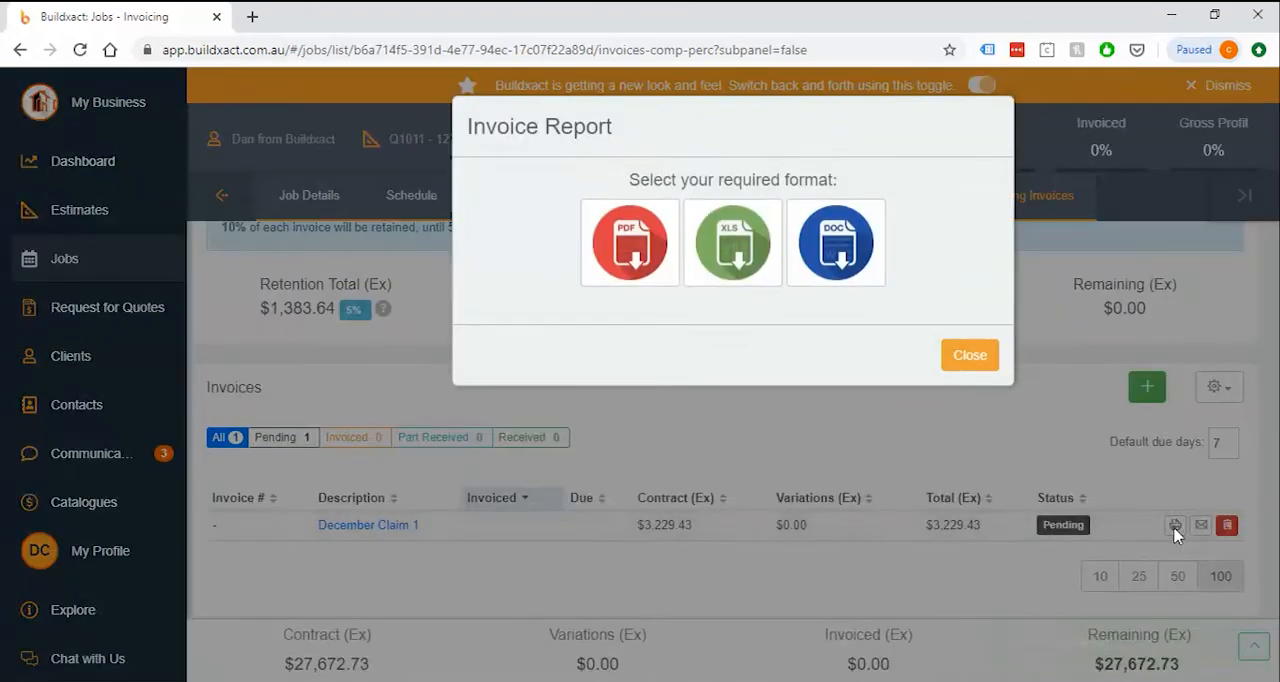
left_click(638, 258)
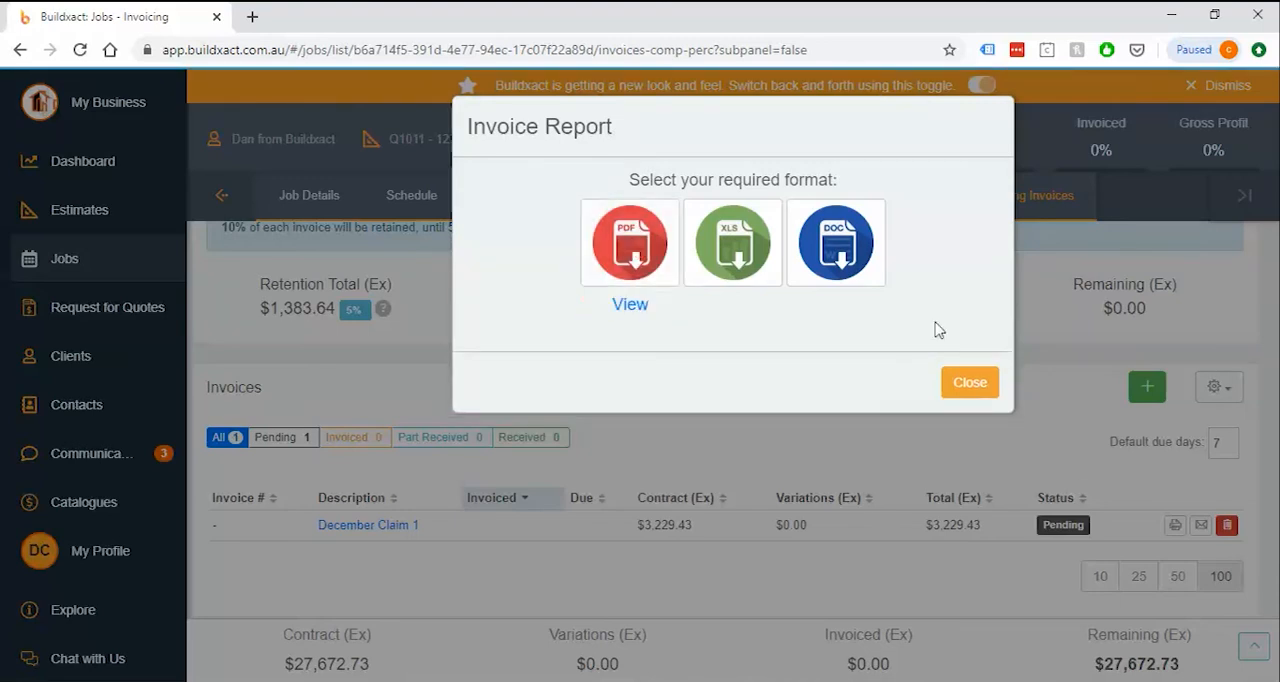
left_click(633, 306)
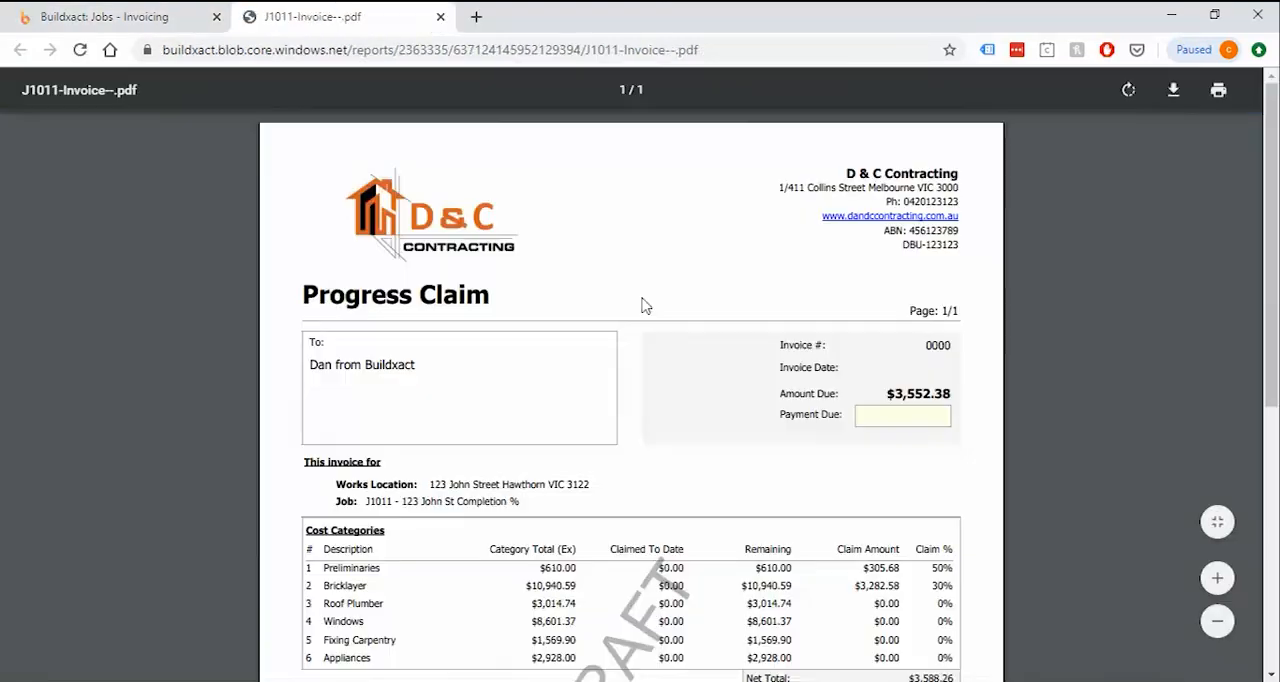
Examine the draft Progress Claim's title, payment details and category claims, and return to the job's invoices by closing the report dialog
left_click_drag(305, 296, 557, 297)
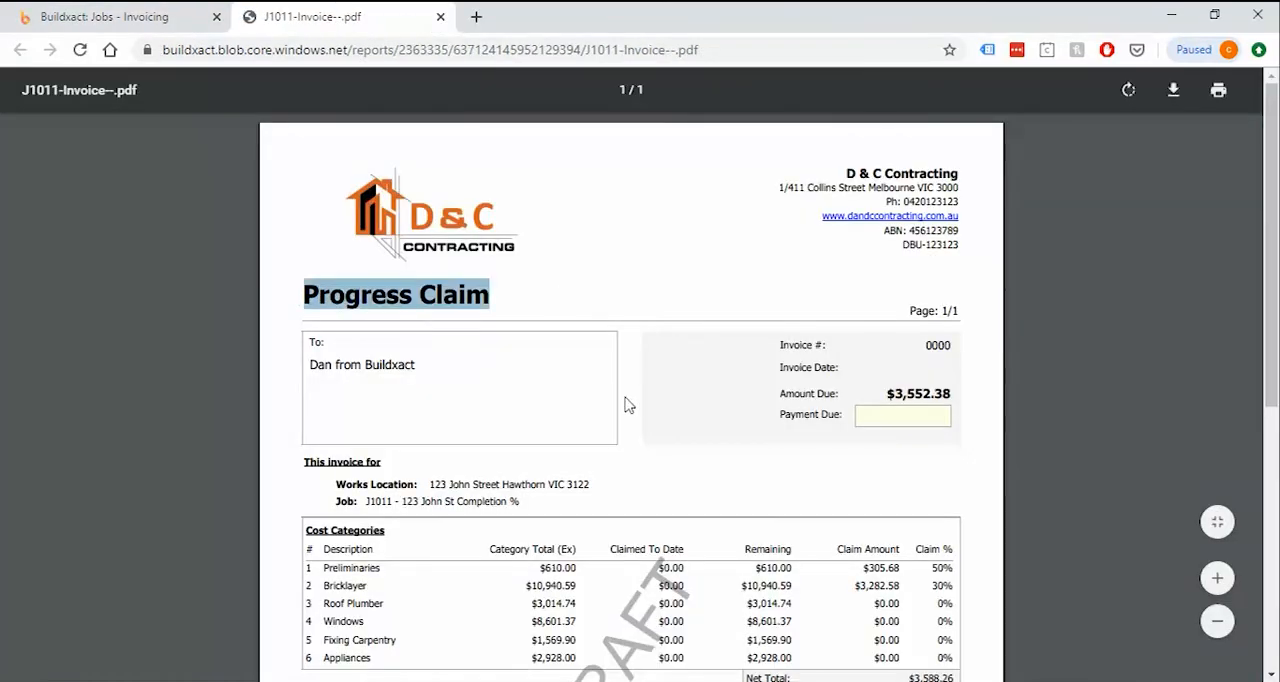
scroll(624, 430, "down", 3)
scroll(696, 375, "up", 1)
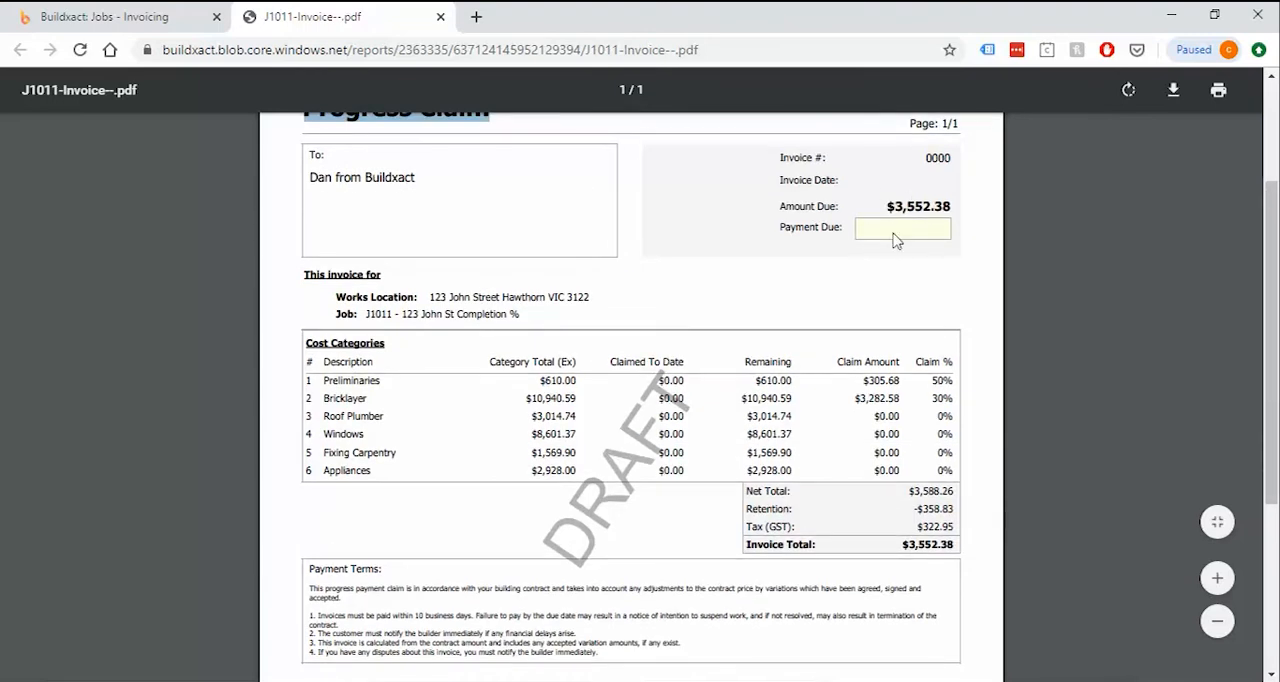
scroll(790, 276, "up", 1)
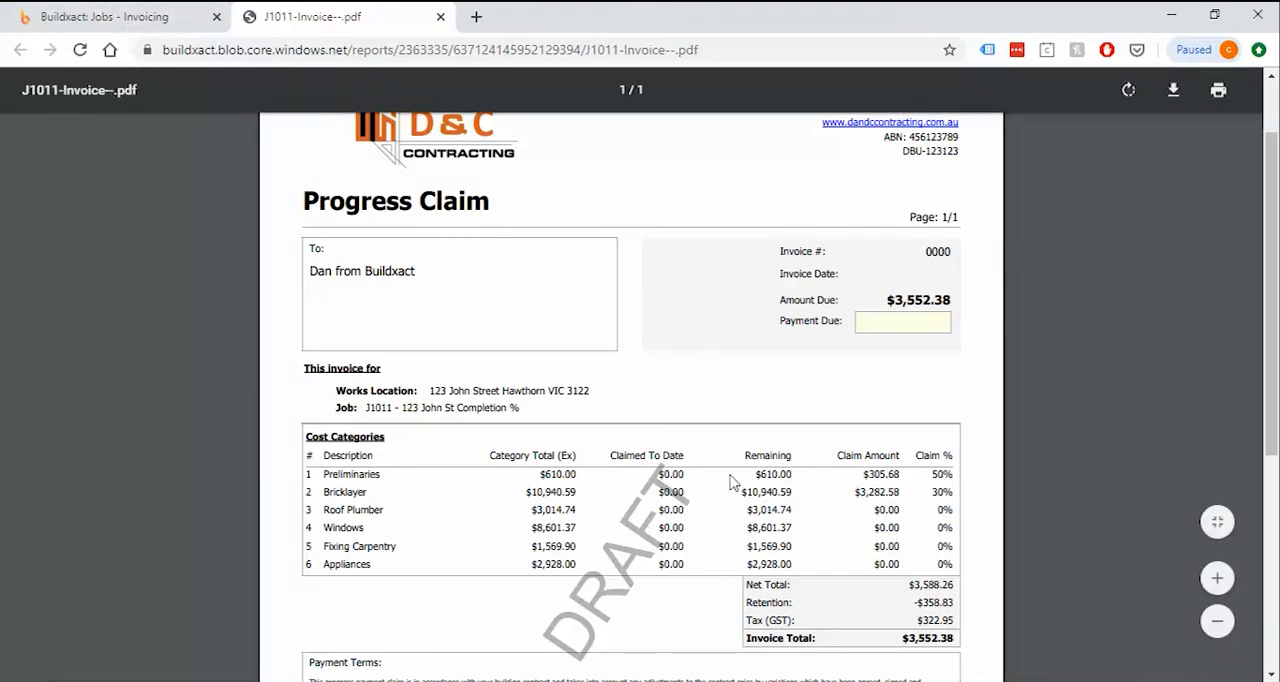
left_click(134, 15)
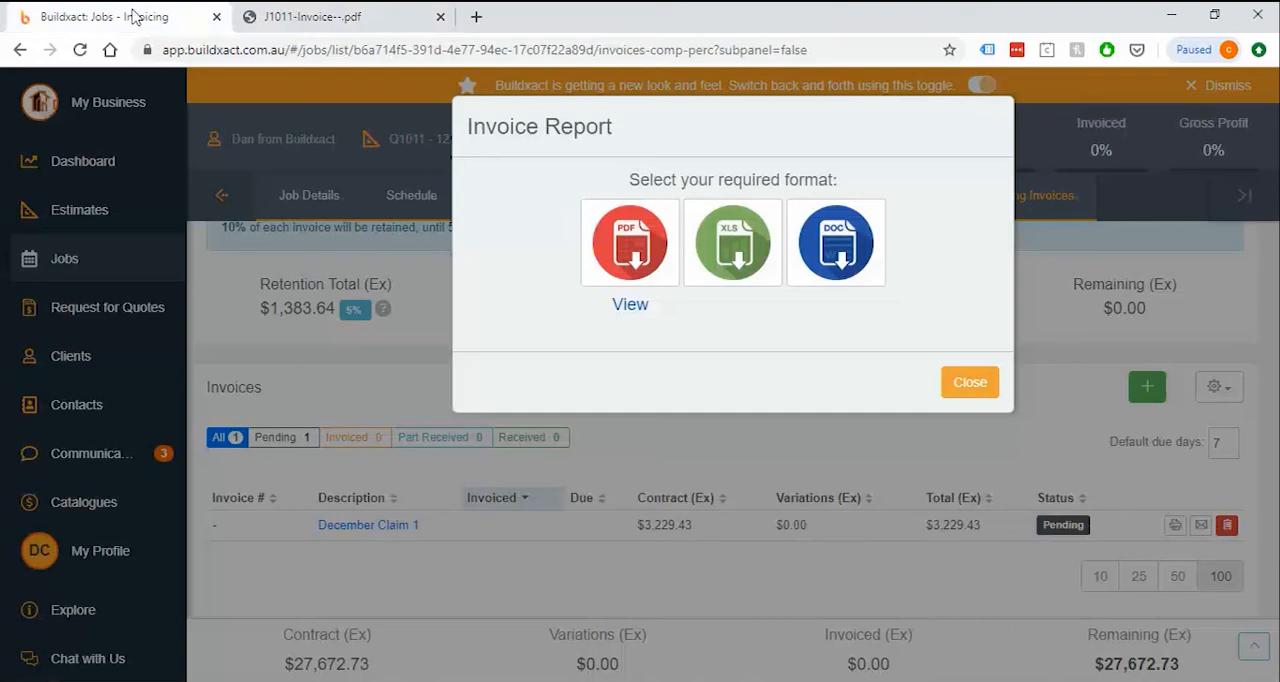
left_click(970, 383)
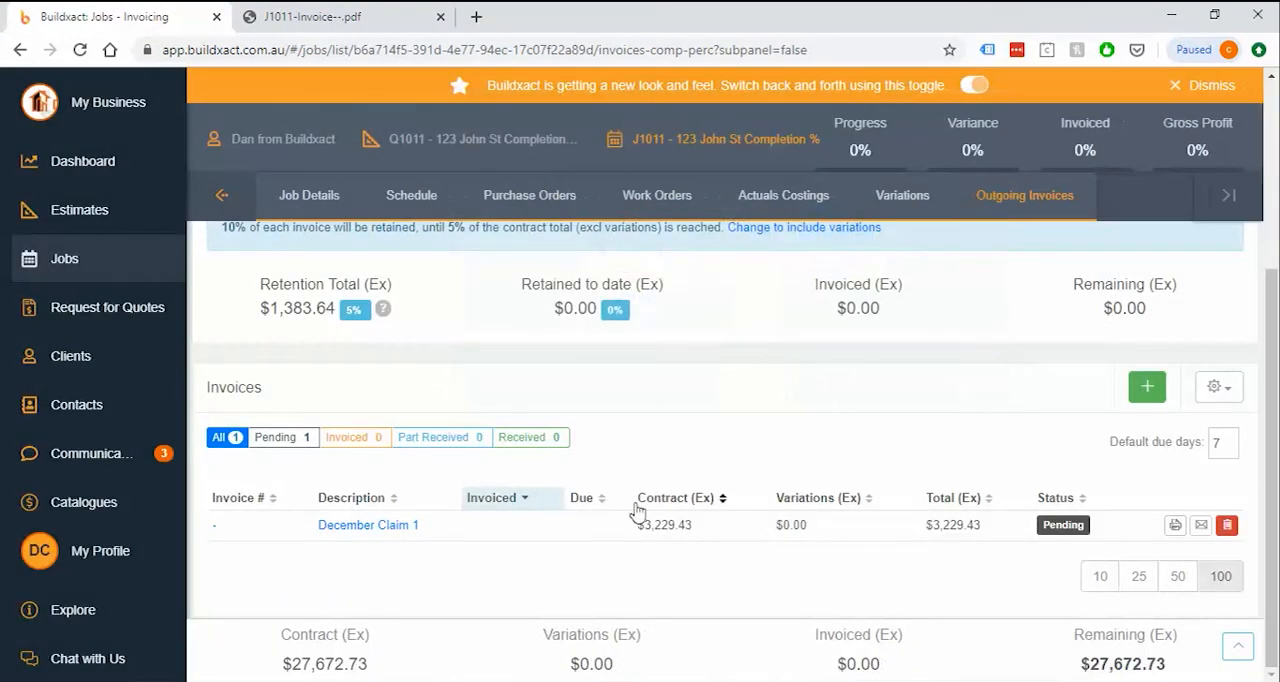
Set the December Claim 1 status to Invoiced, keep the due date of 27 December 2019, and save and close the invoice
left_click(390, 535)
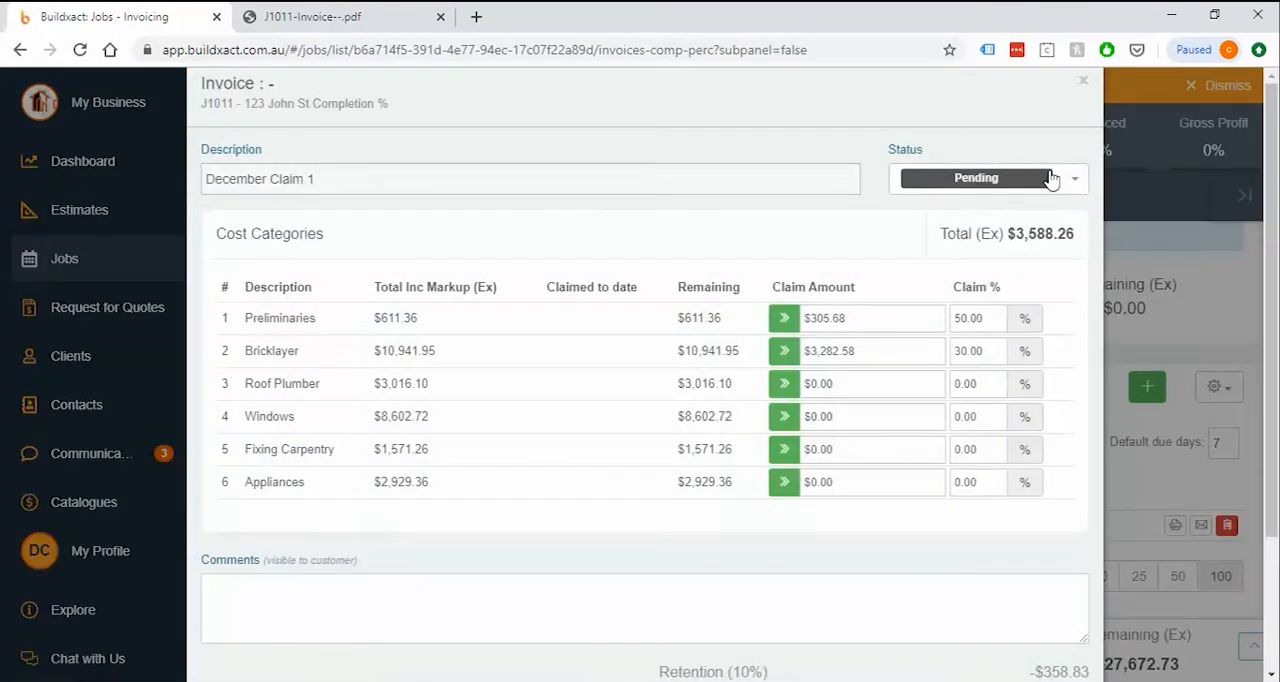
left_click(978, 191)
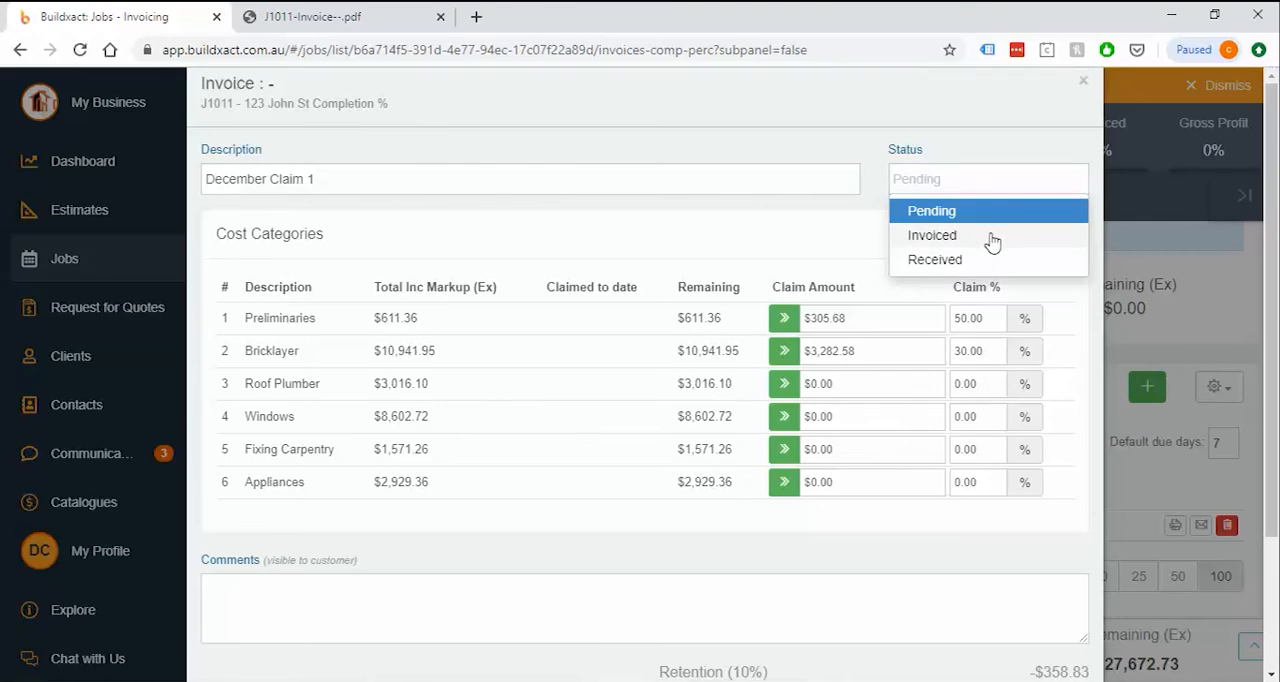
left_click(932, 235)
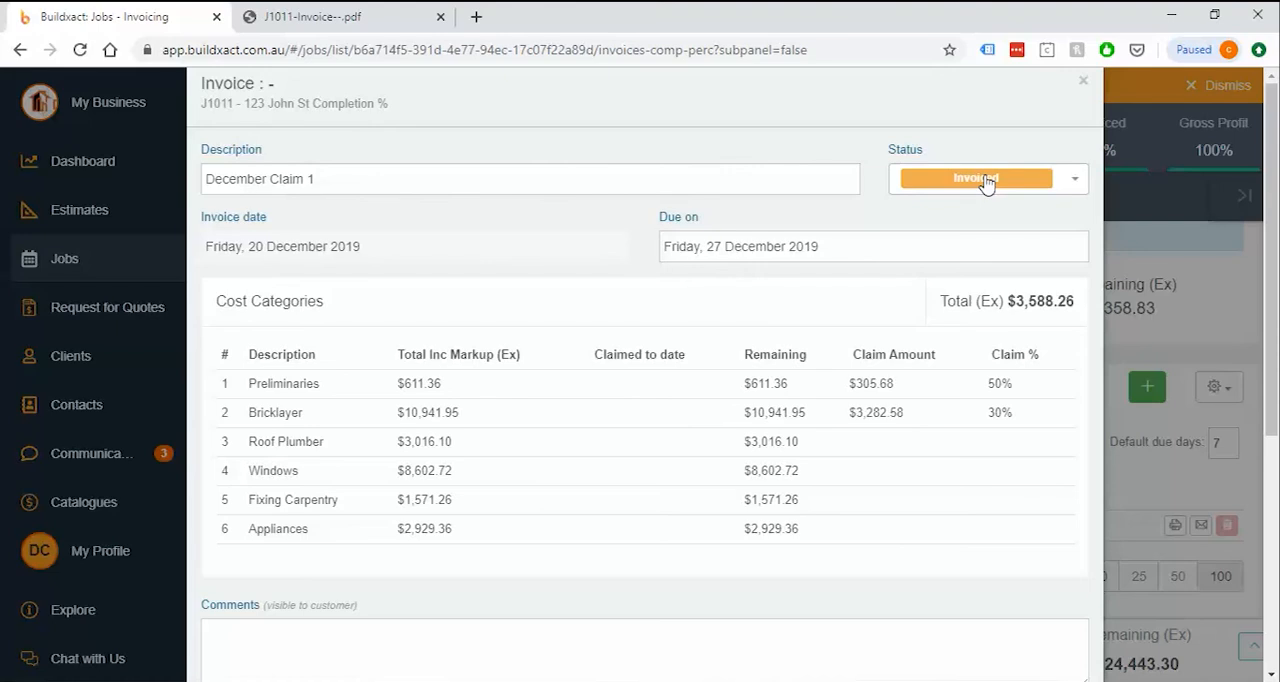
left_click(872, 250)
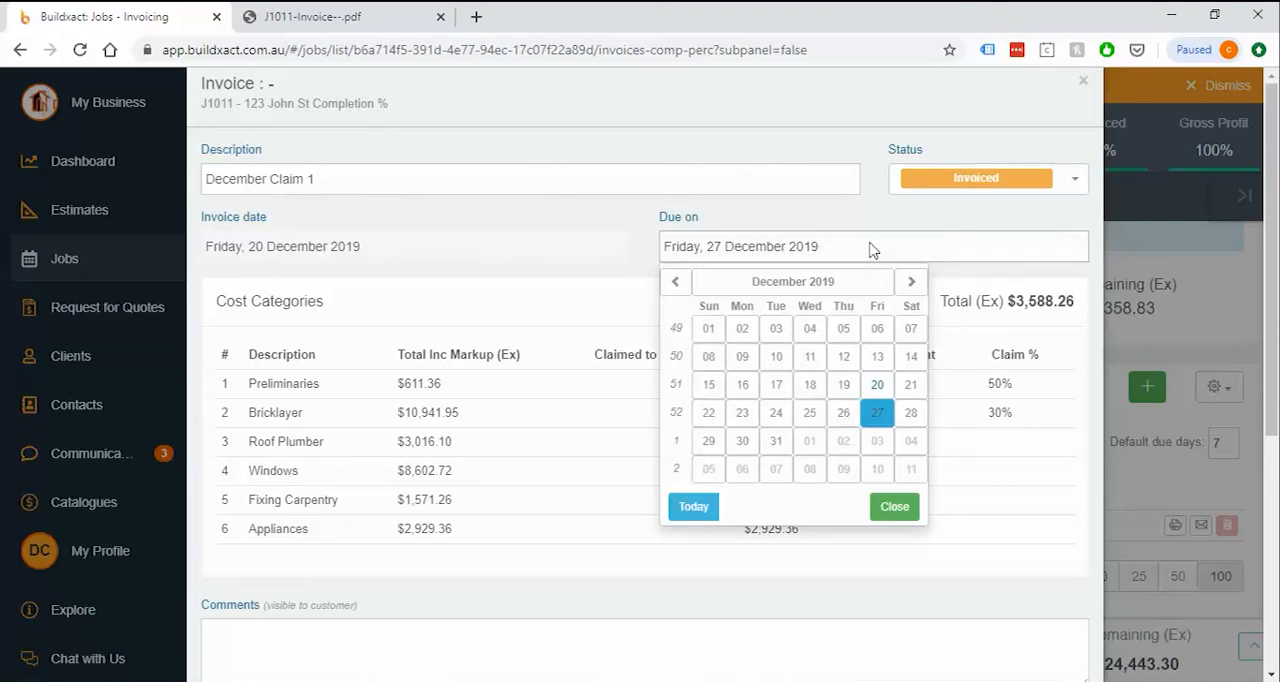
left_click(1157, 467)
scroll(866, 317, "down", 3)
scroll(995, 548, "down", 2)
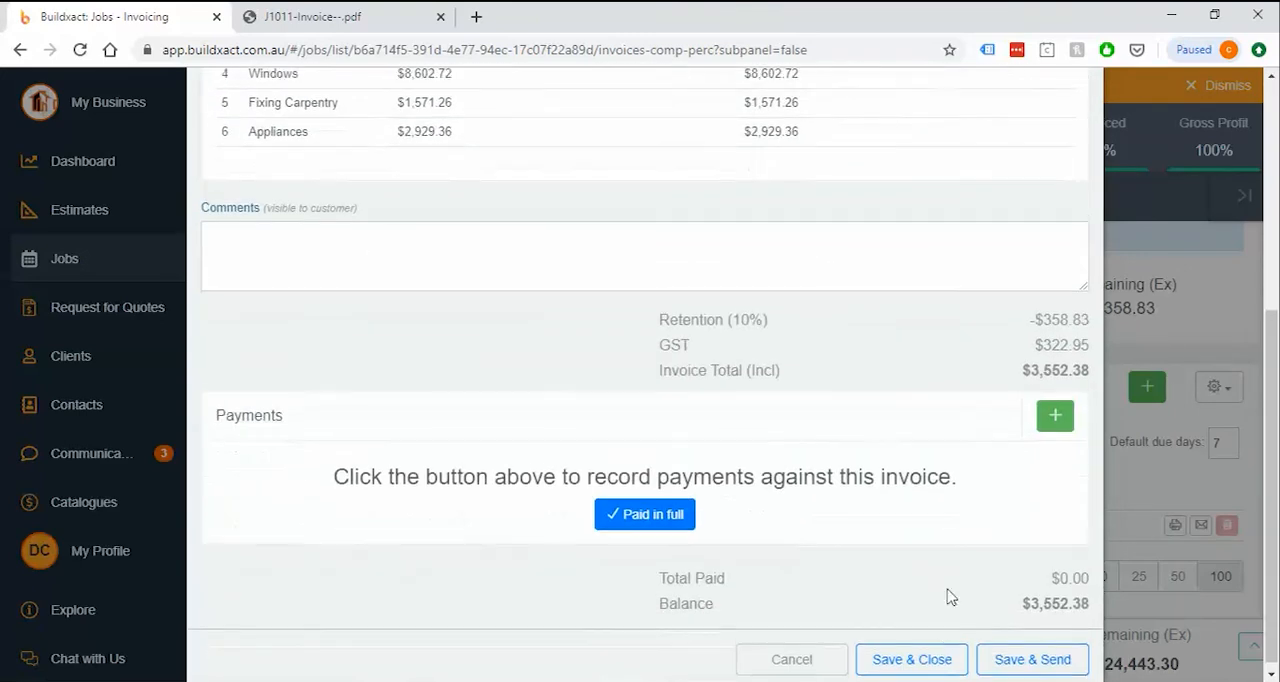
left_click(920, 654)
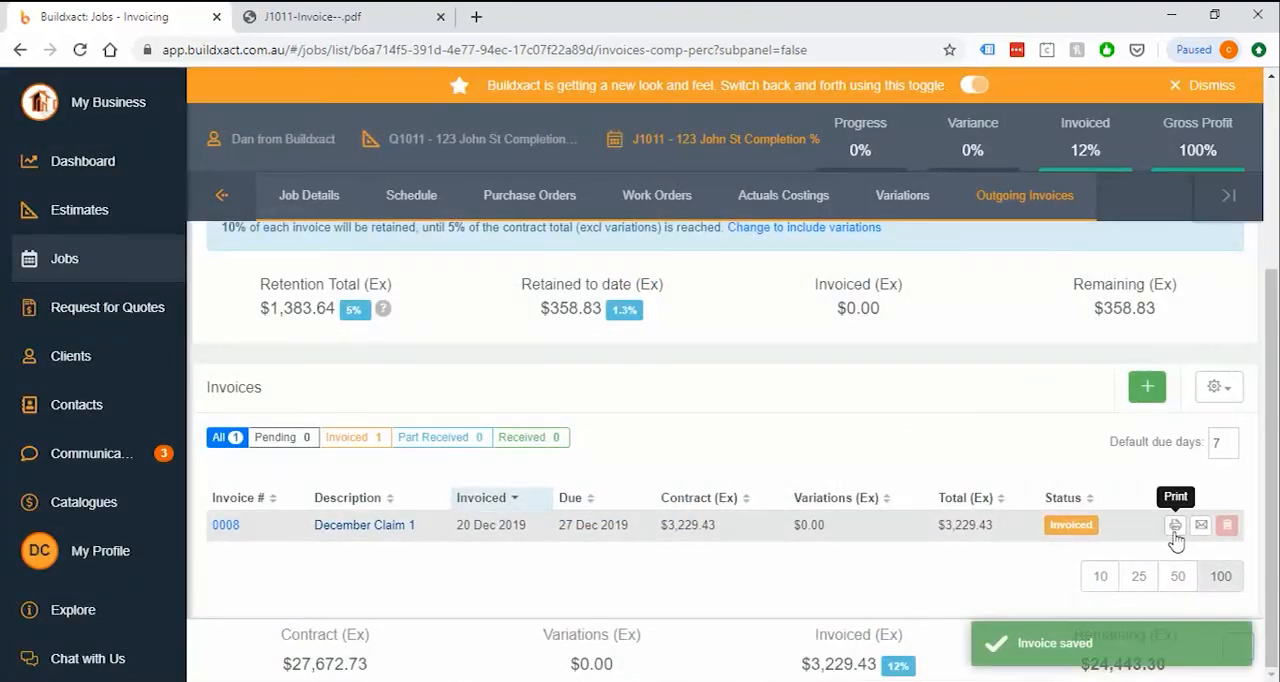
Generate a PDF report of the invoiced December Claim 1 and open it for viewing
left_click(1175, 528)
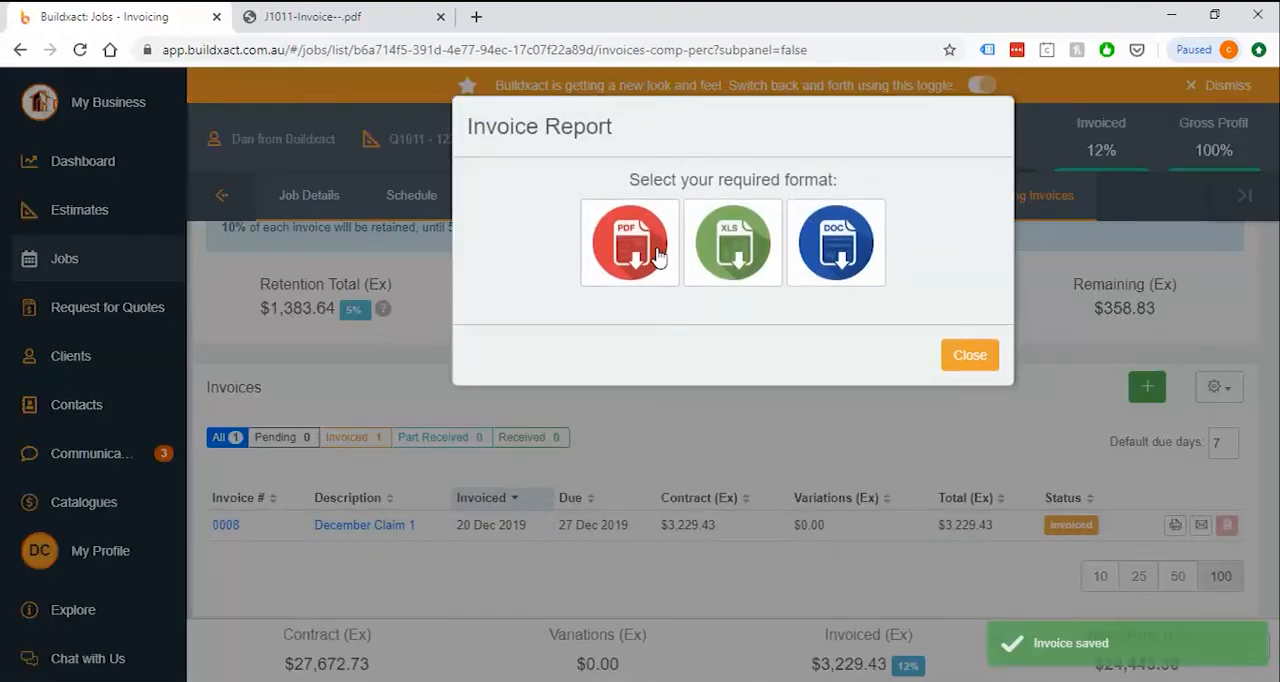
left_click(632, 248)
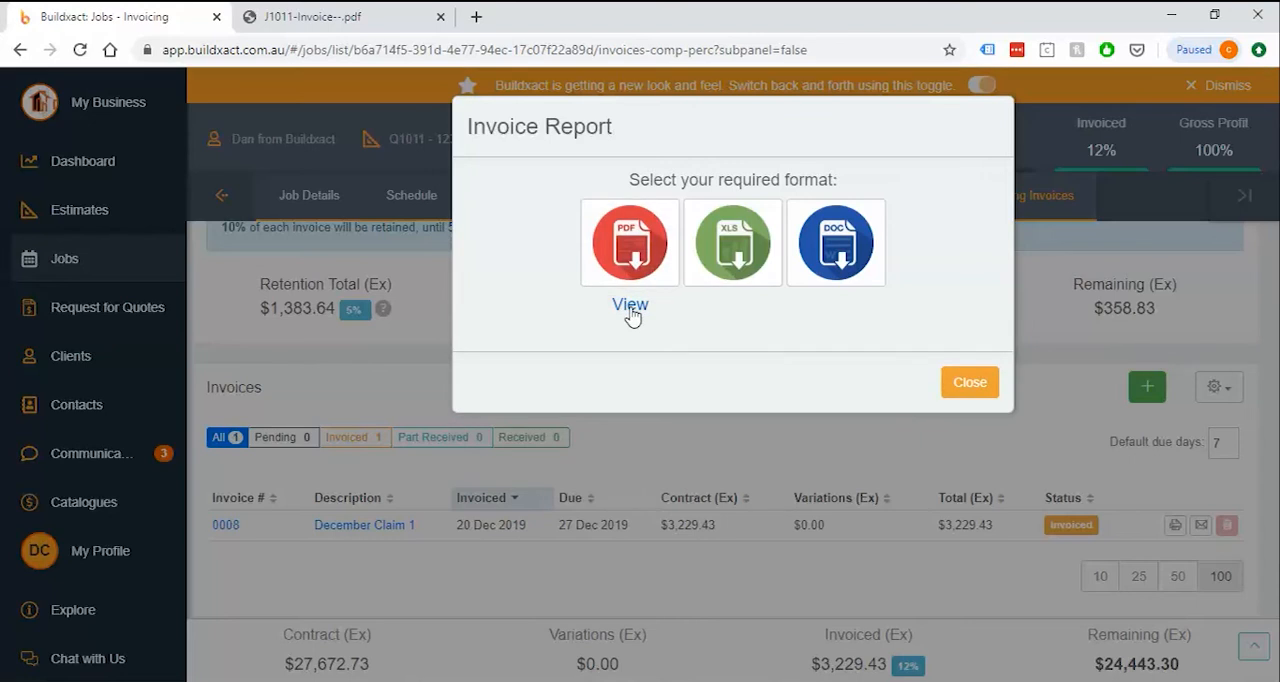
left_click(630, 312)
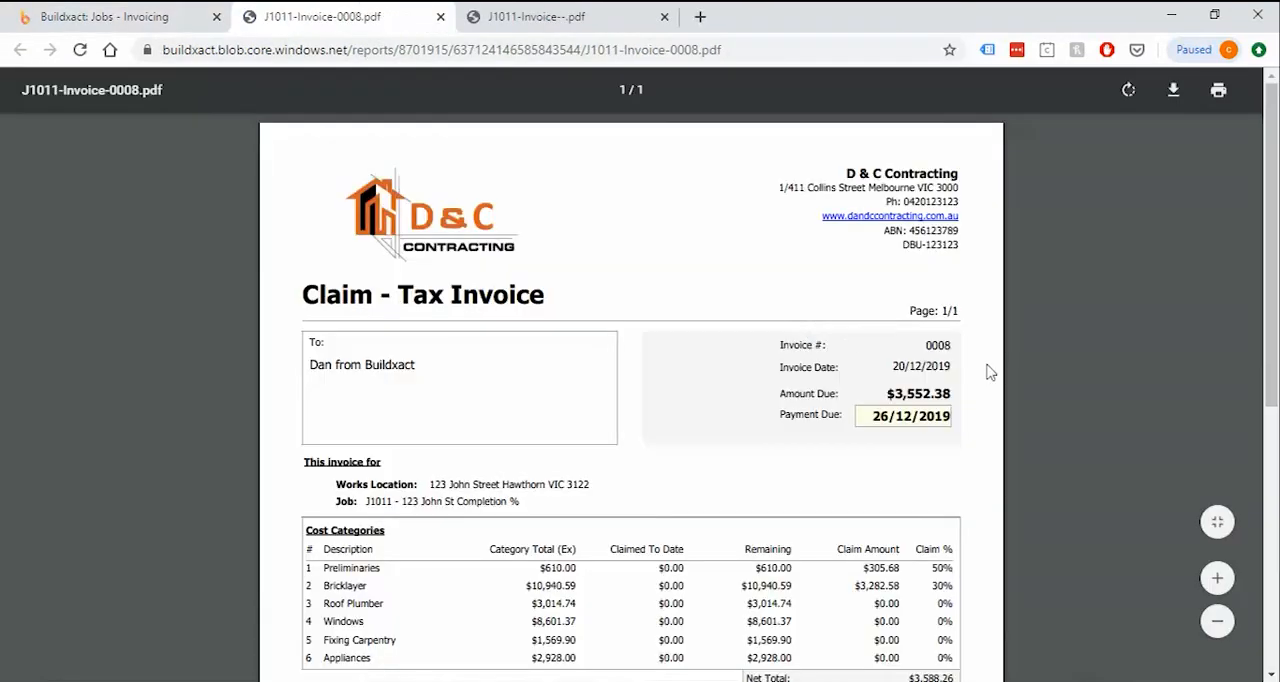
Examine the enlarged Claim - Tax Invoice, including its payment due date, category claims, retention, GST and invoice total
scroll(990, 376, "down", 1)
scroll(986, 378, "down", 2)
left_click(1217, 578)
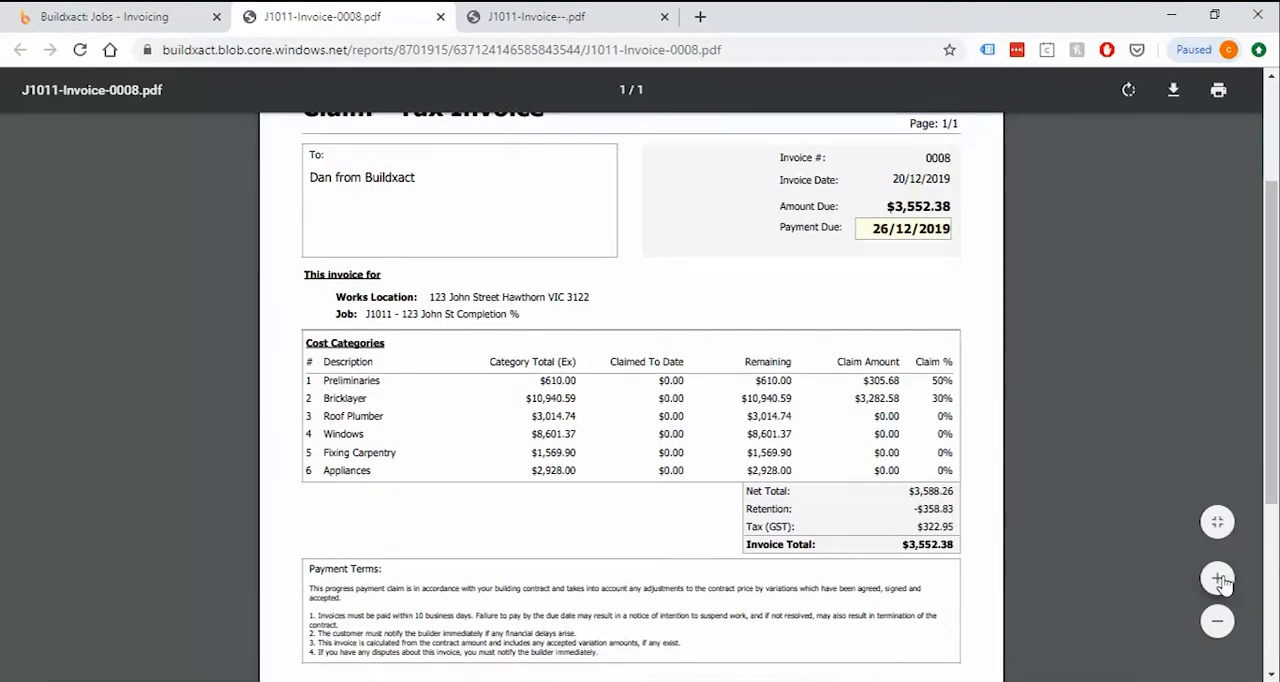
scroll(935, 400, "down", 1)
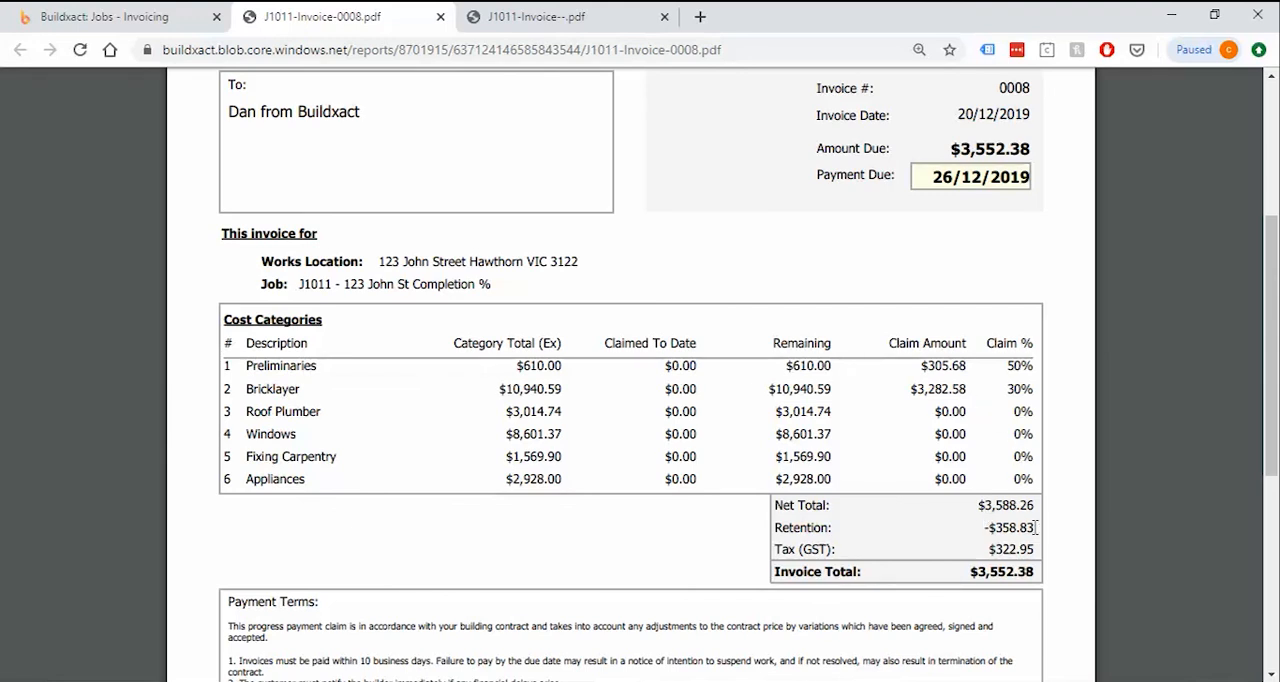
scroll(778, 437, "up", 1)
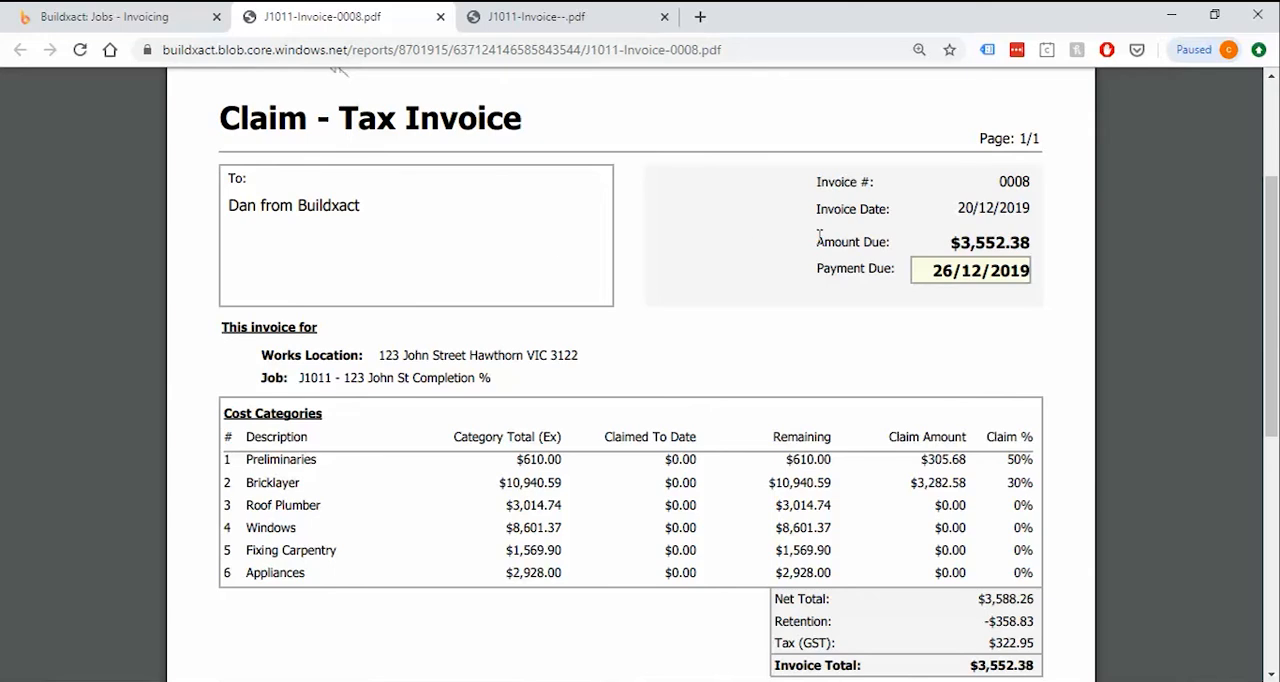
scroll(818, 237, "down", 3)
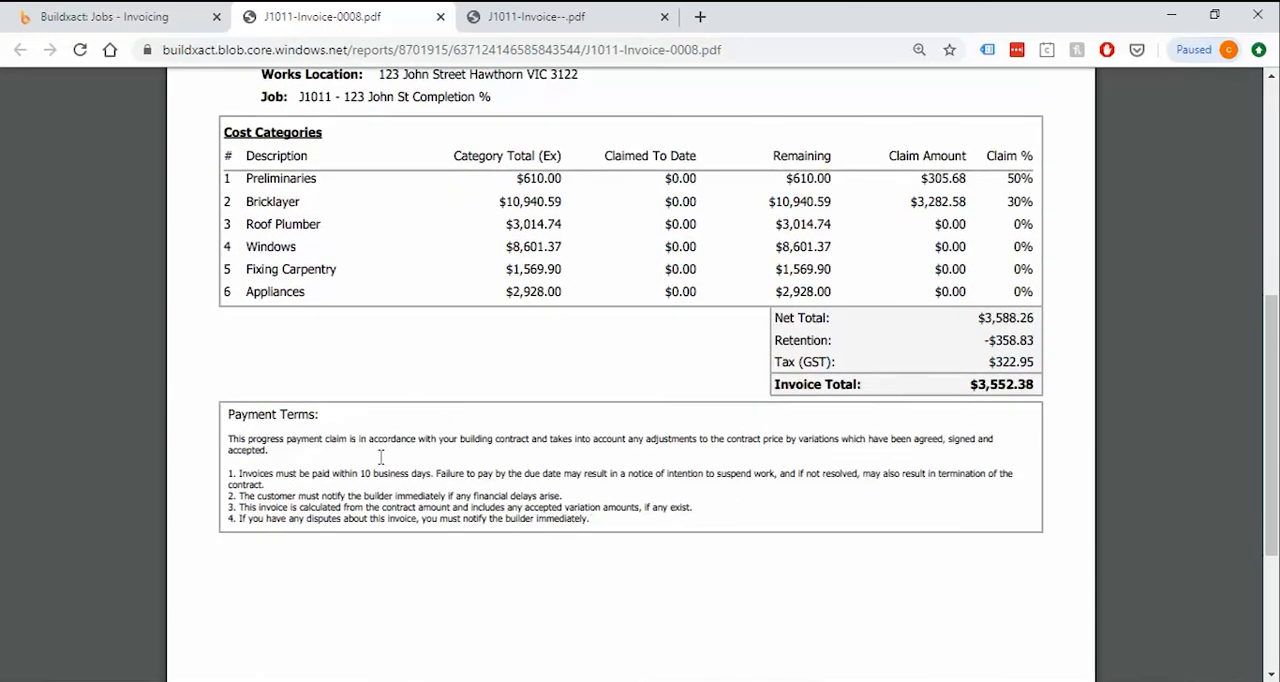
Read the Payment Terms on the tax invoice and return to the job's invoices by closing the report dialog
left_click_drag(227, 413, 637, 535)
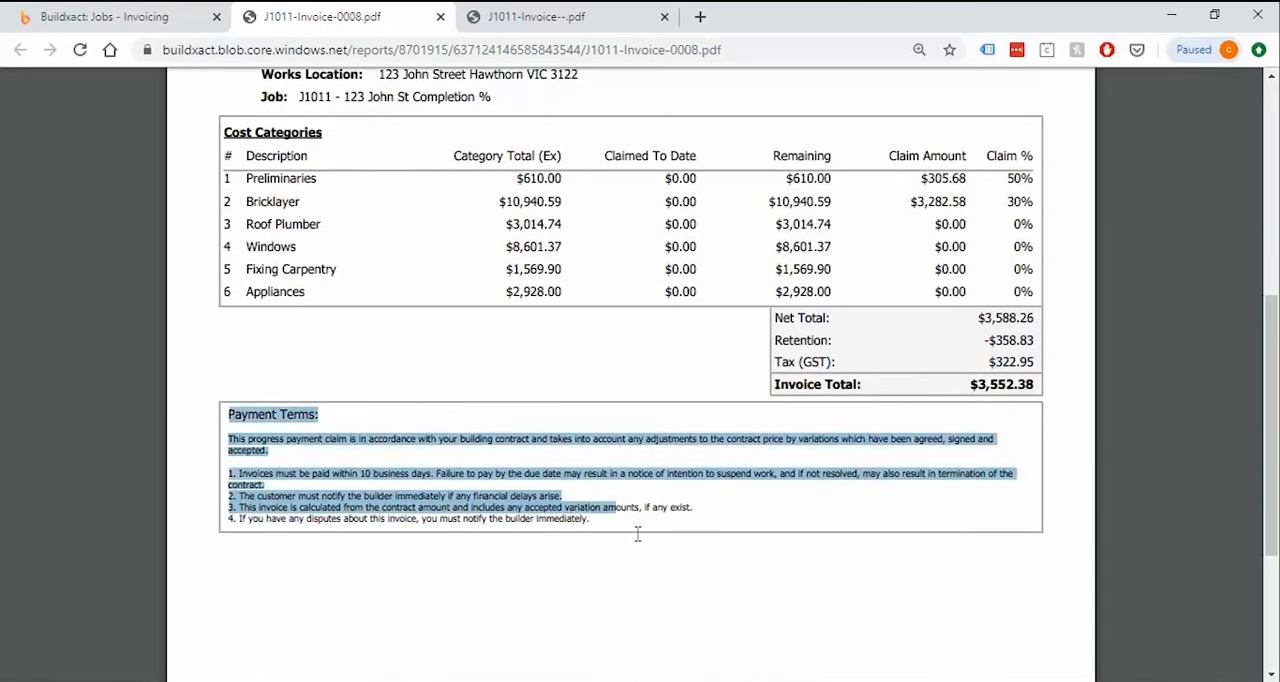
left_click(601, 511)
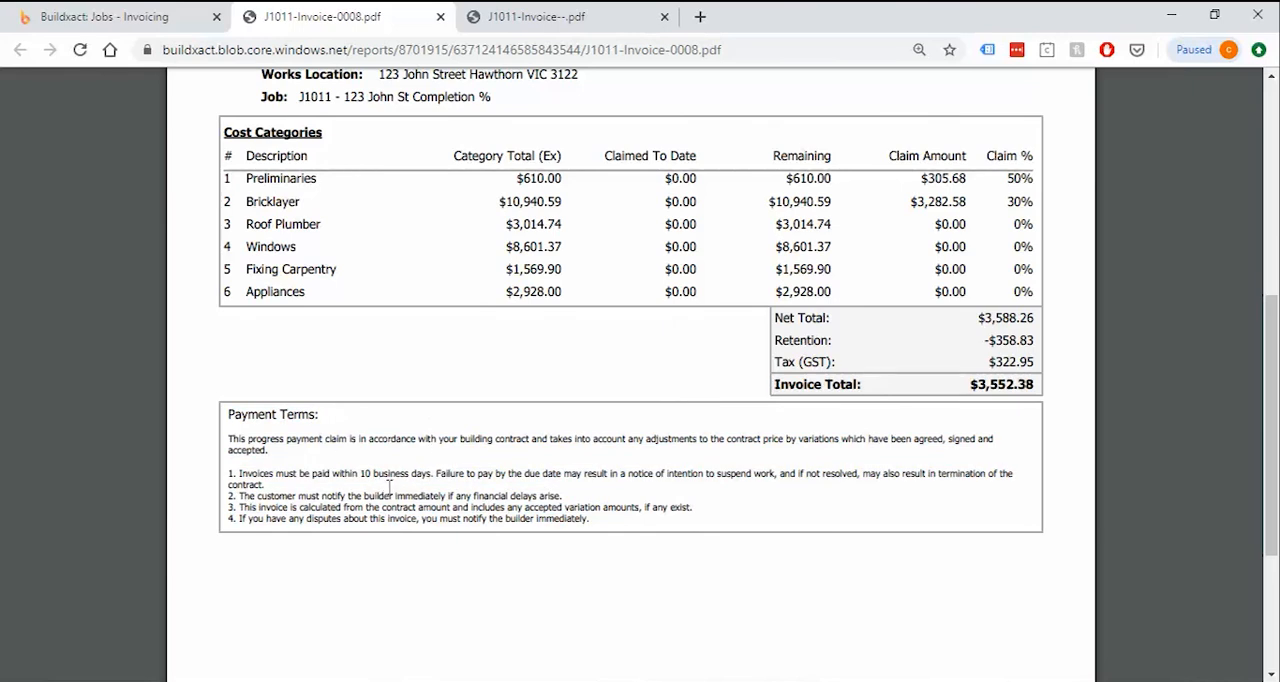
left_click_drag(596, 521, 231, 476)
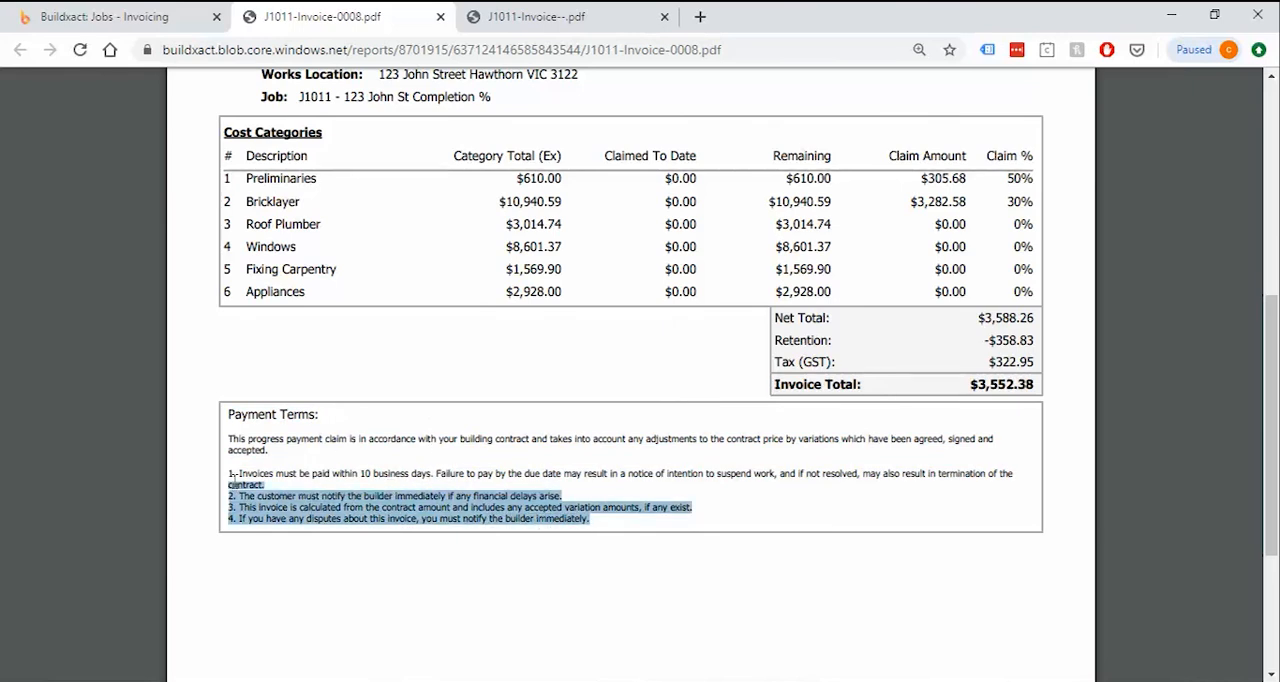
left_click(312, 476)
left_click(110, 16)
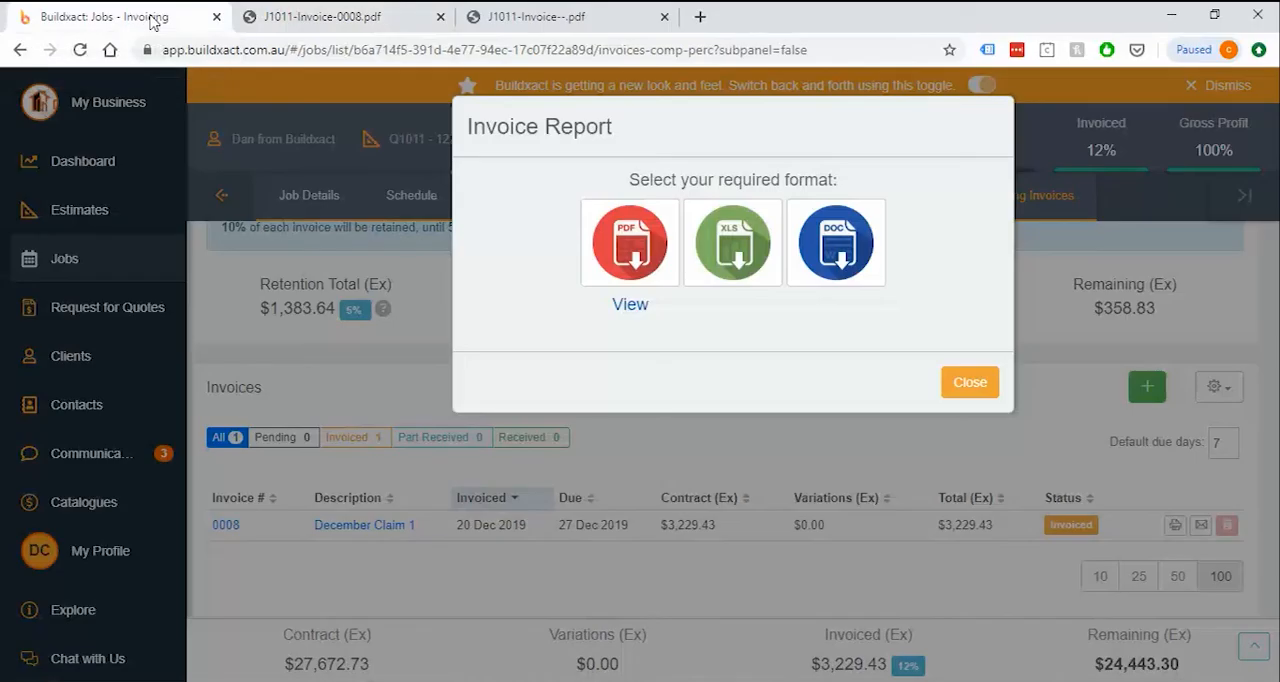
left_click(975, 387)
Check the general invoice options and the choices for emailing December Claim 1 with a statement attached, and cancel the email
left_click(1212, 392)
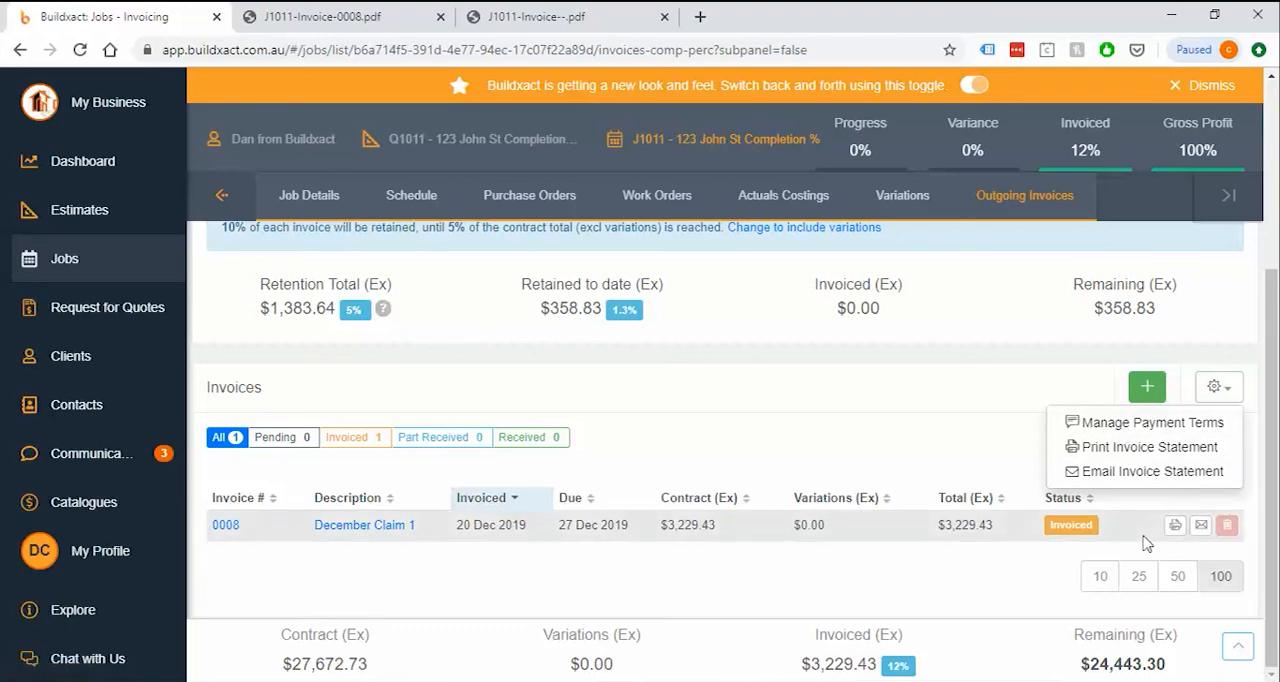
left_click(1201, 525)
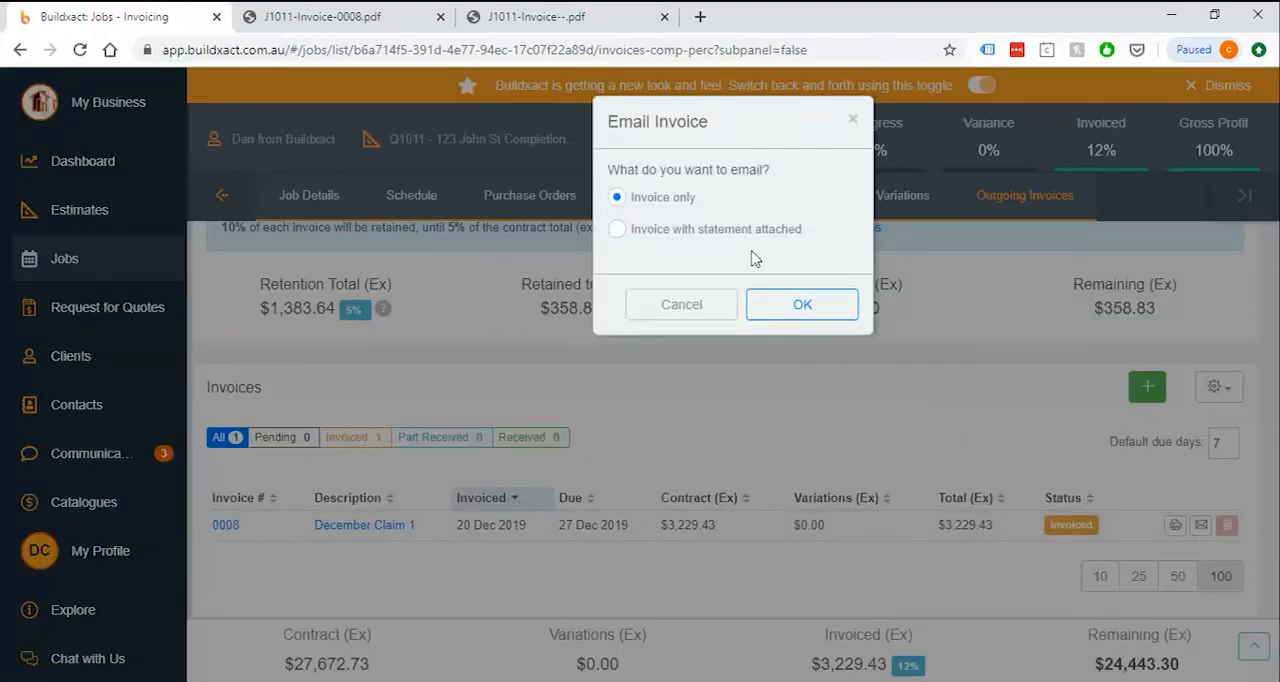
left_click_drag(698, 229, 803, 233)
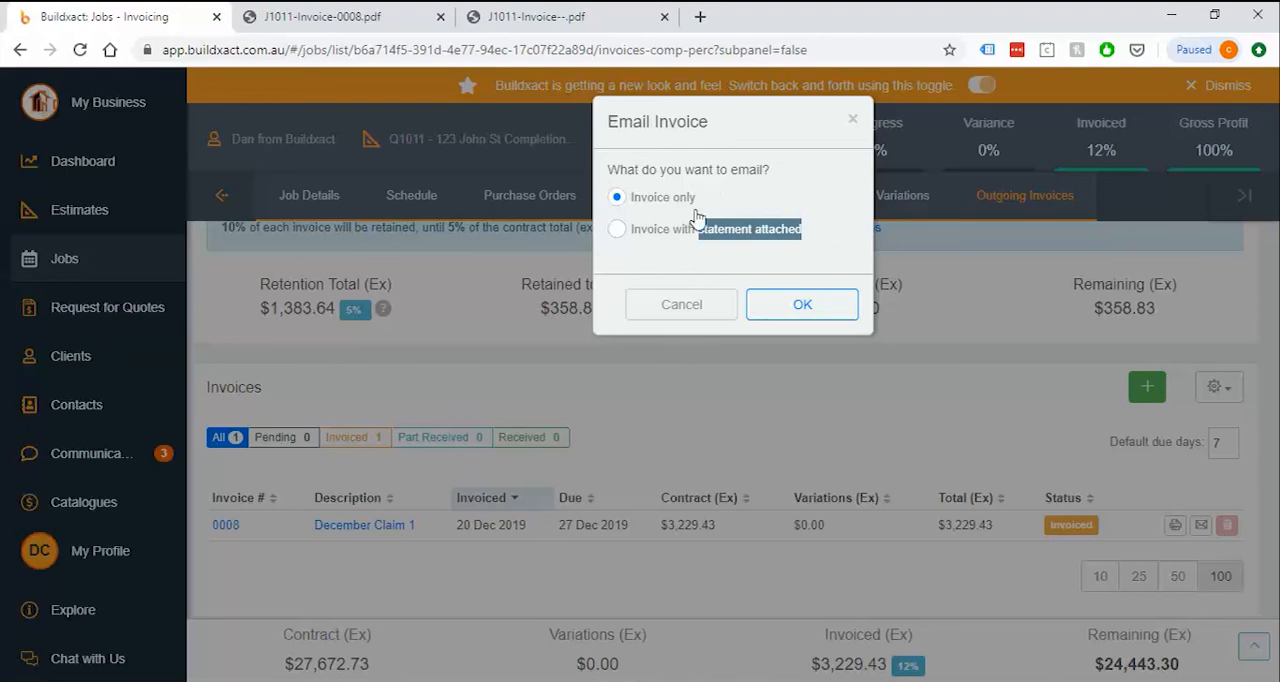
left_click(688, 304)
Generate a PDF Invoice Statement for the job and open it for viewing
left_click(1218, 388)
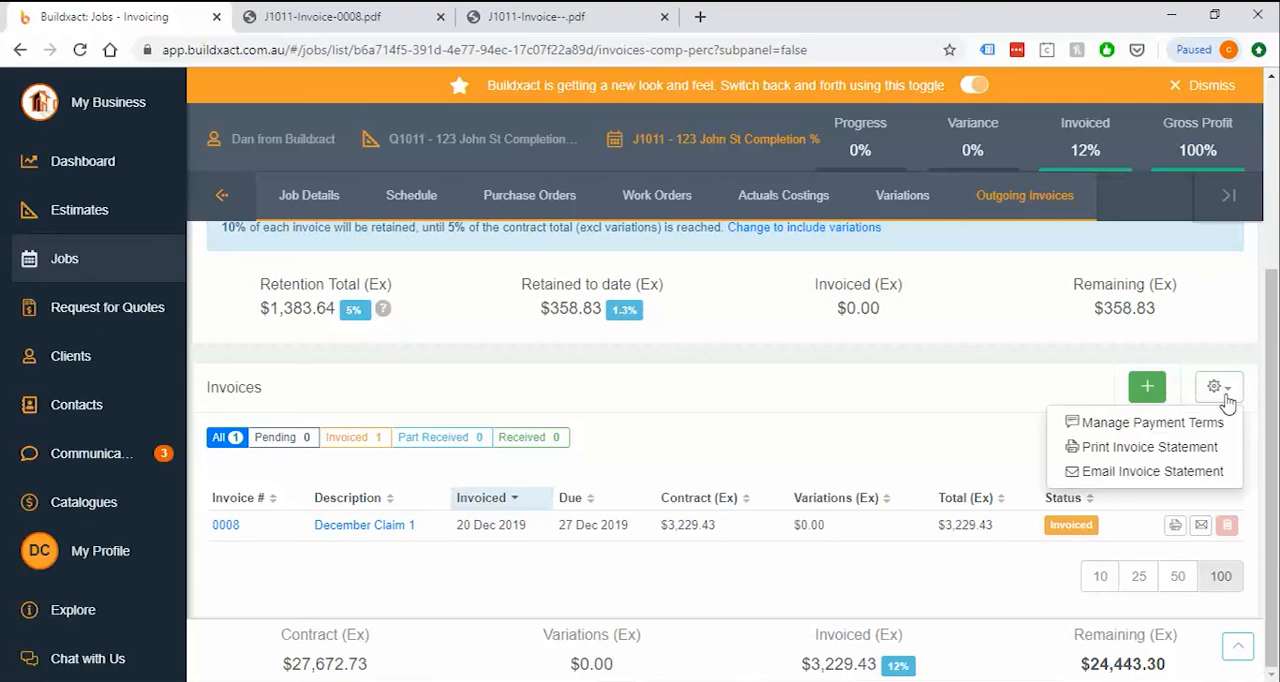
left_click(1140, 447)
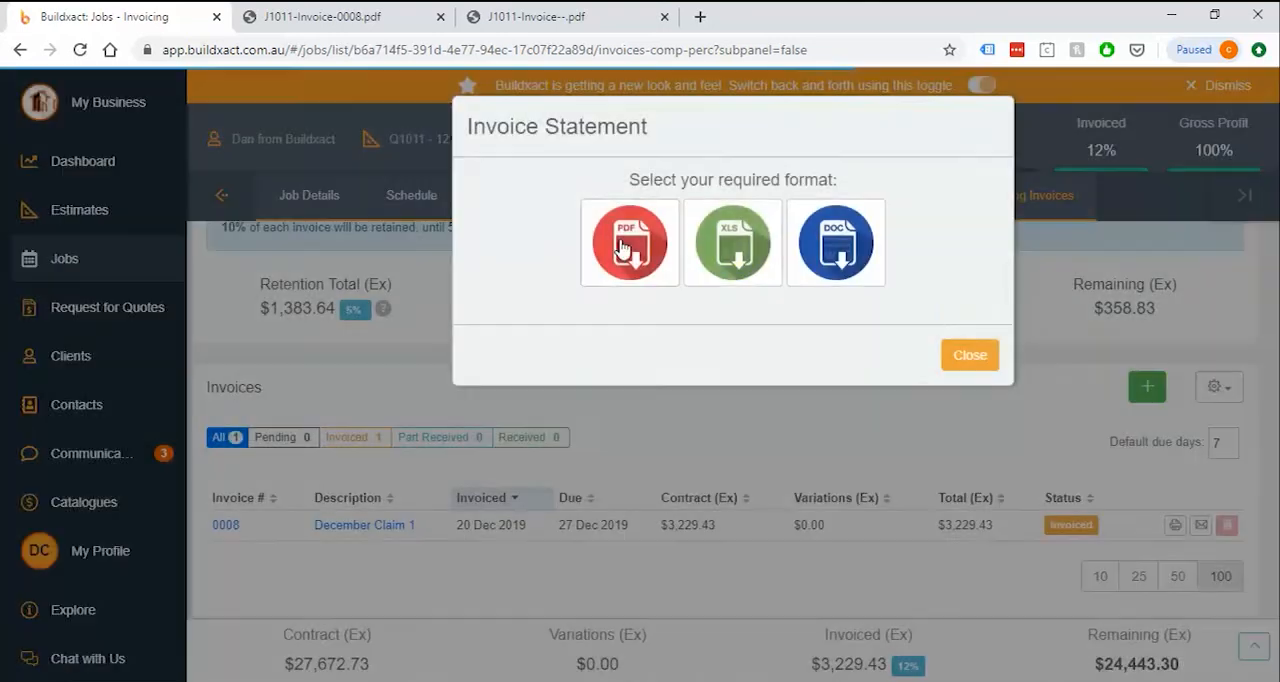
left_click(622, 248)
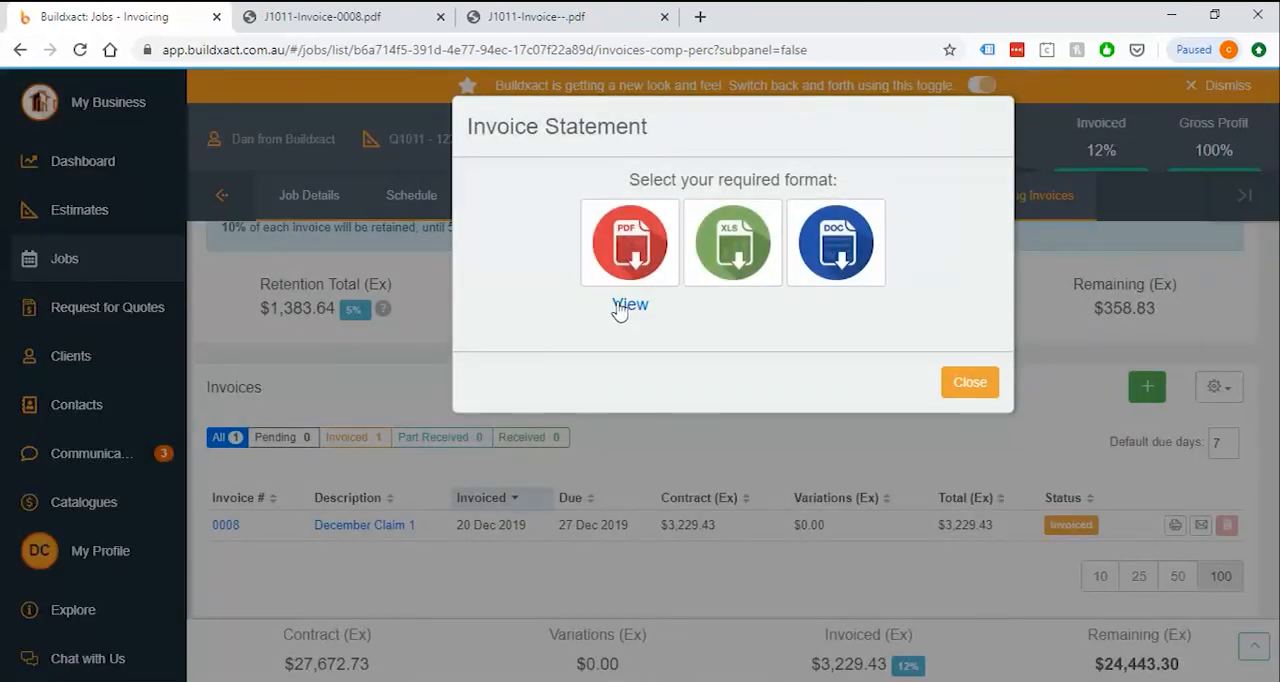
left_click(625, 304)
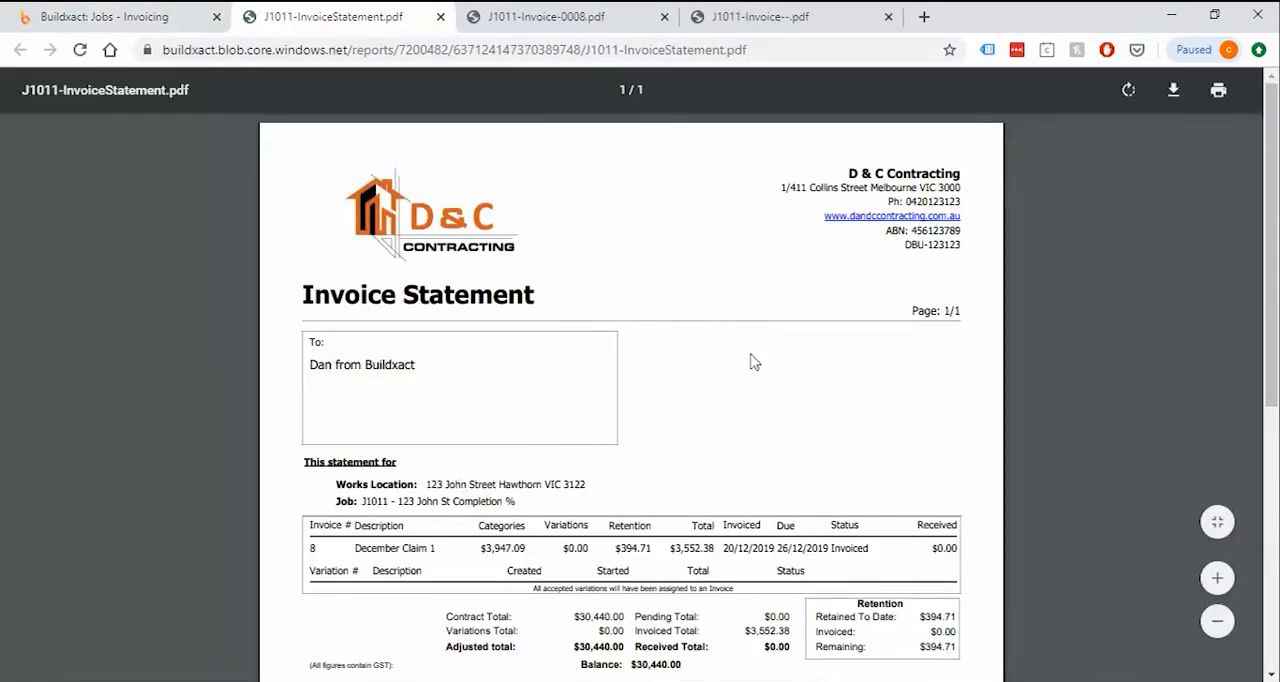
Examine the Invoice Statement's claim line, contract totals and retention remaining, and return to the job's outgoing invoices
scroll(778, 363, "down", 2)
scroll(660, 348, "up", 1, "ctrl")
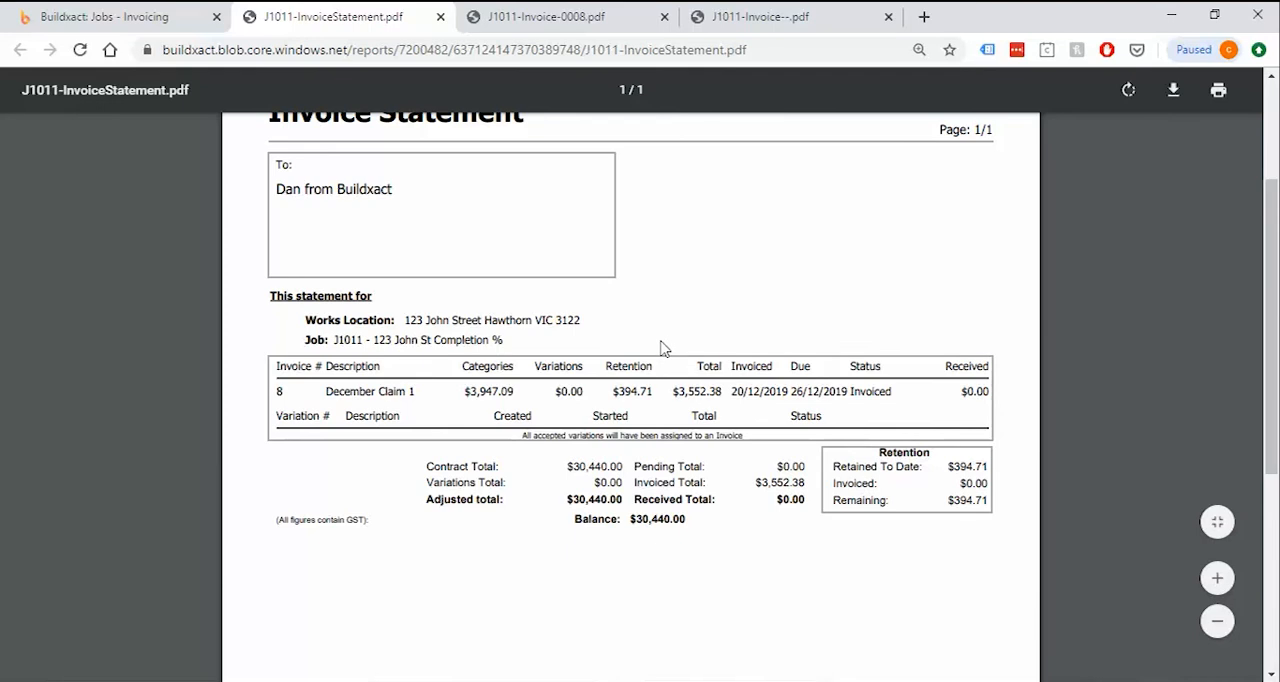
scroll(660, 348, "down", 1)
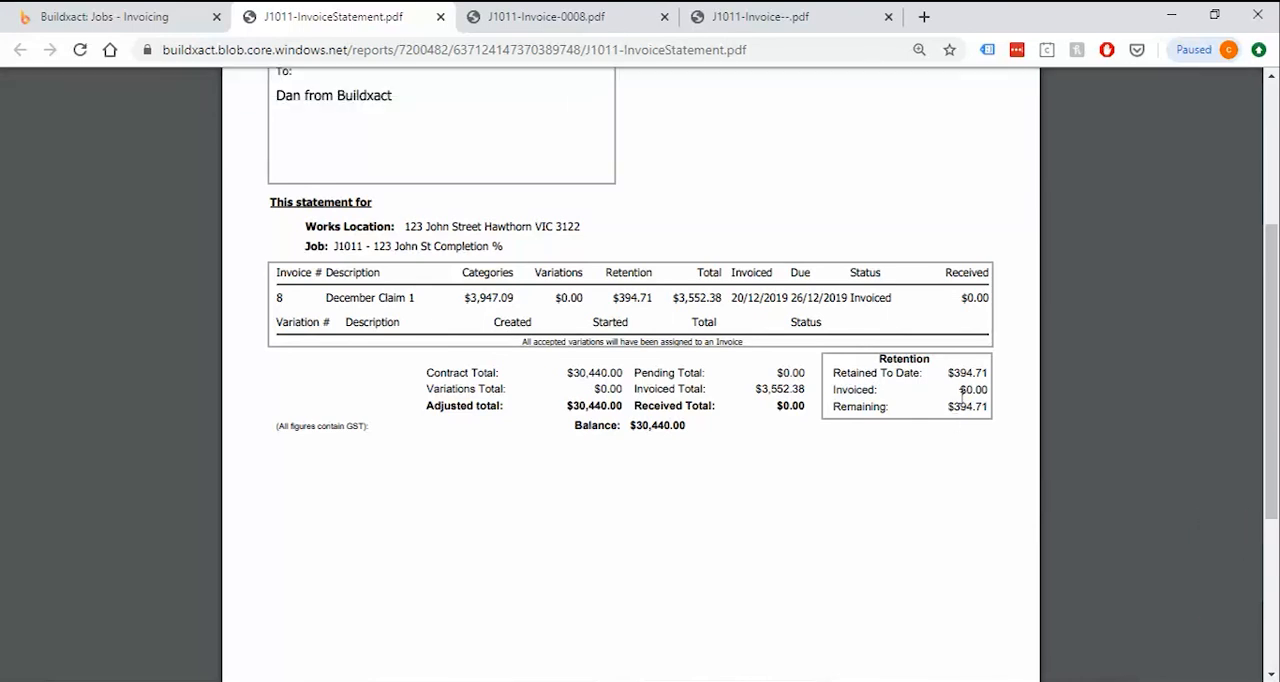
left_click_drag(958, 390, 985, 408)
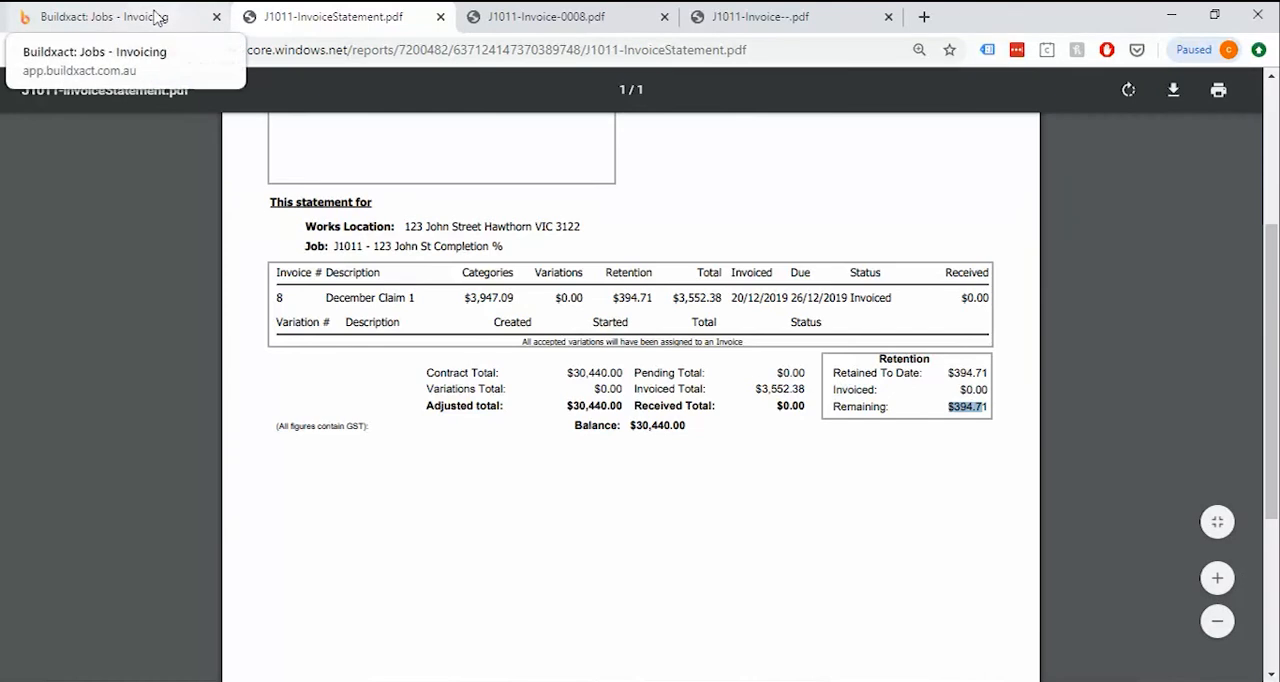
left_click(104, 16)
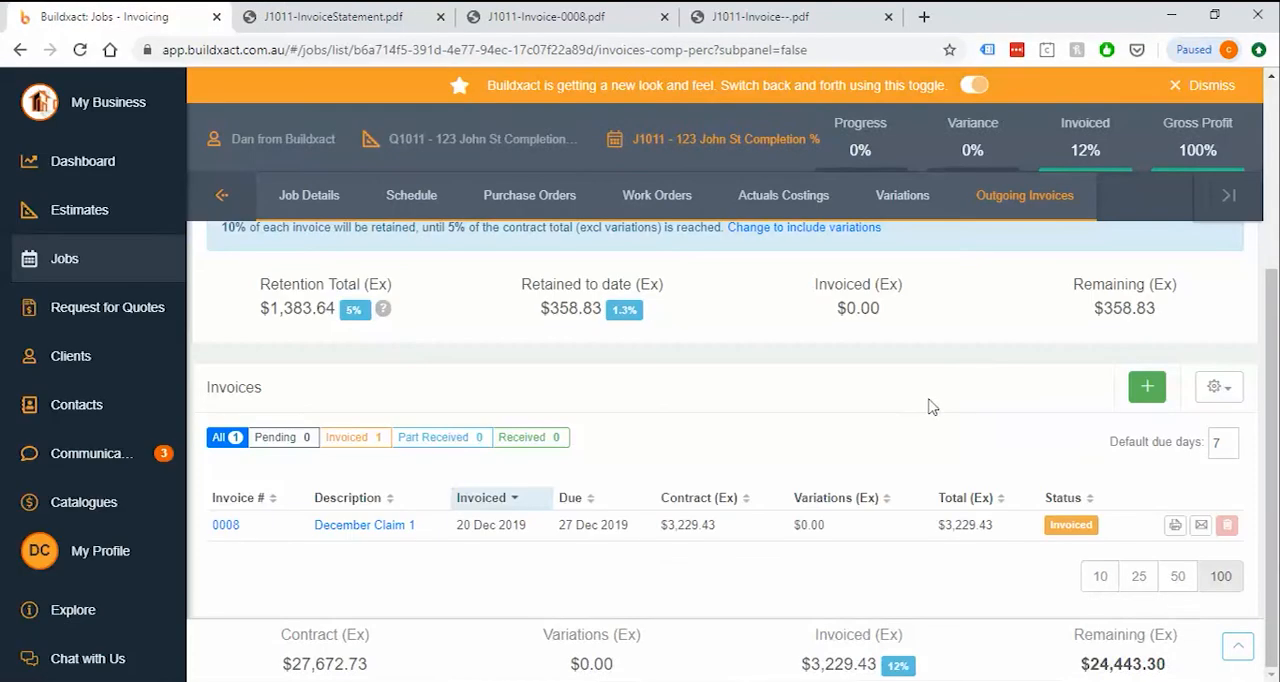
Add an invoice described as Completion and allocate all of the remainder for all six cost categories, Preliminaries through Appliances
left_click(1147, 390)
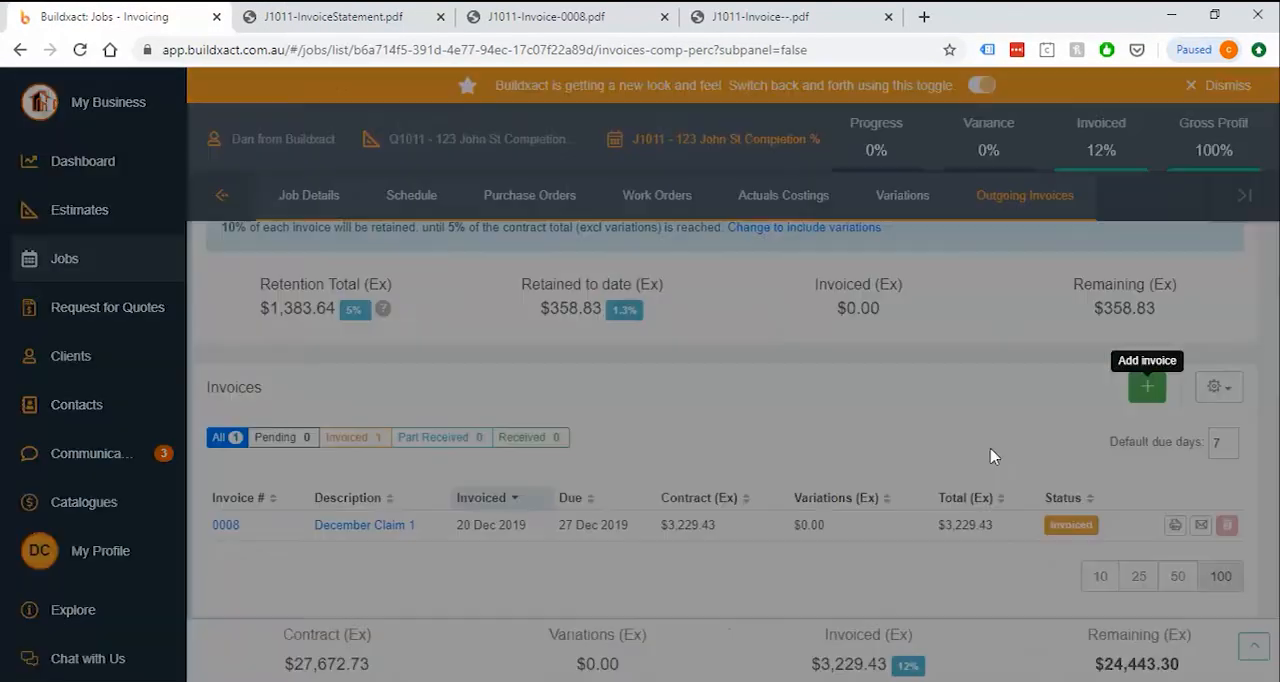
type("Completion")
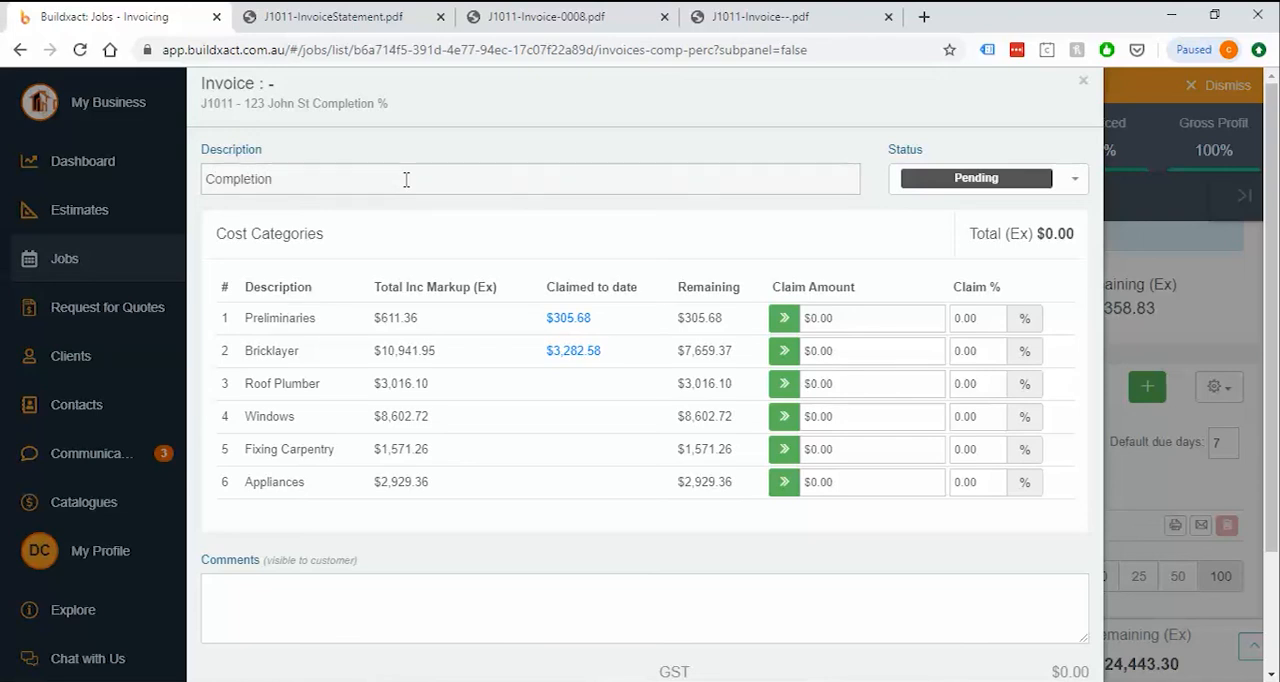
left_click(784, 318)
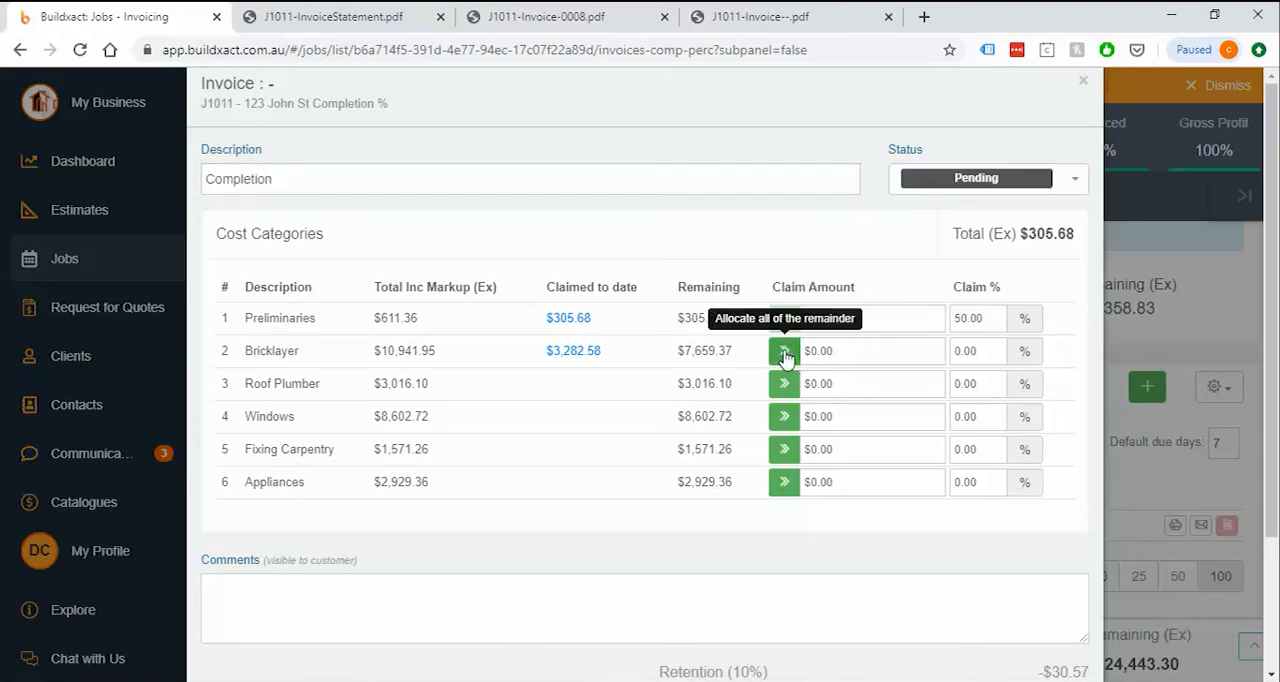
left_click(784, 351)
left_click(784, 384)
left_click(784, 416)
left_click(784, 449)
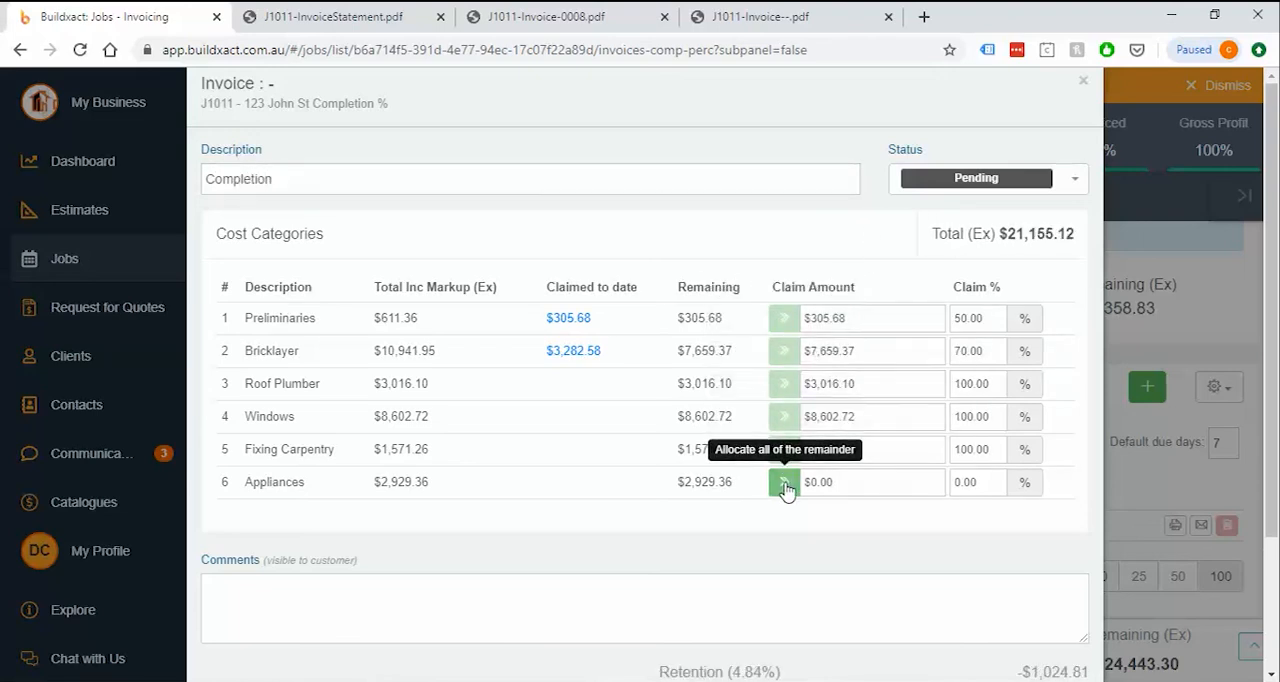
left_click(784, 482)
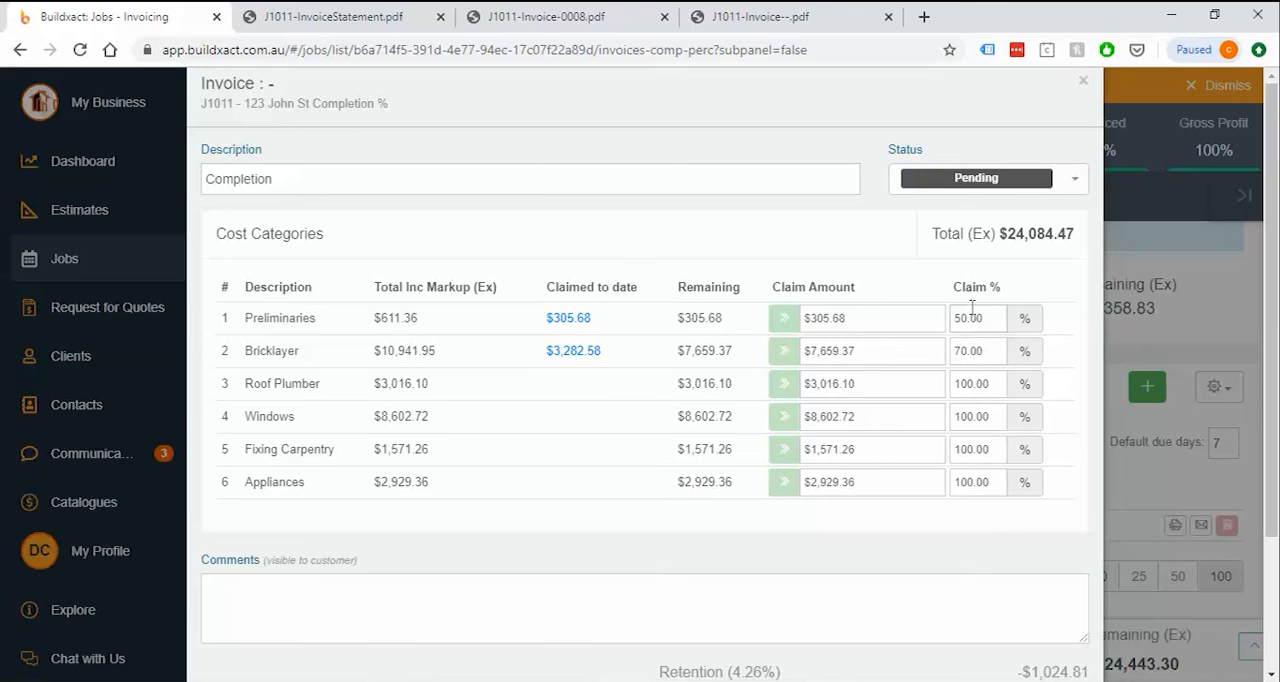
Set the Completion claim's status to Invoiced, and save and close the invoice
left_click(960, 180)
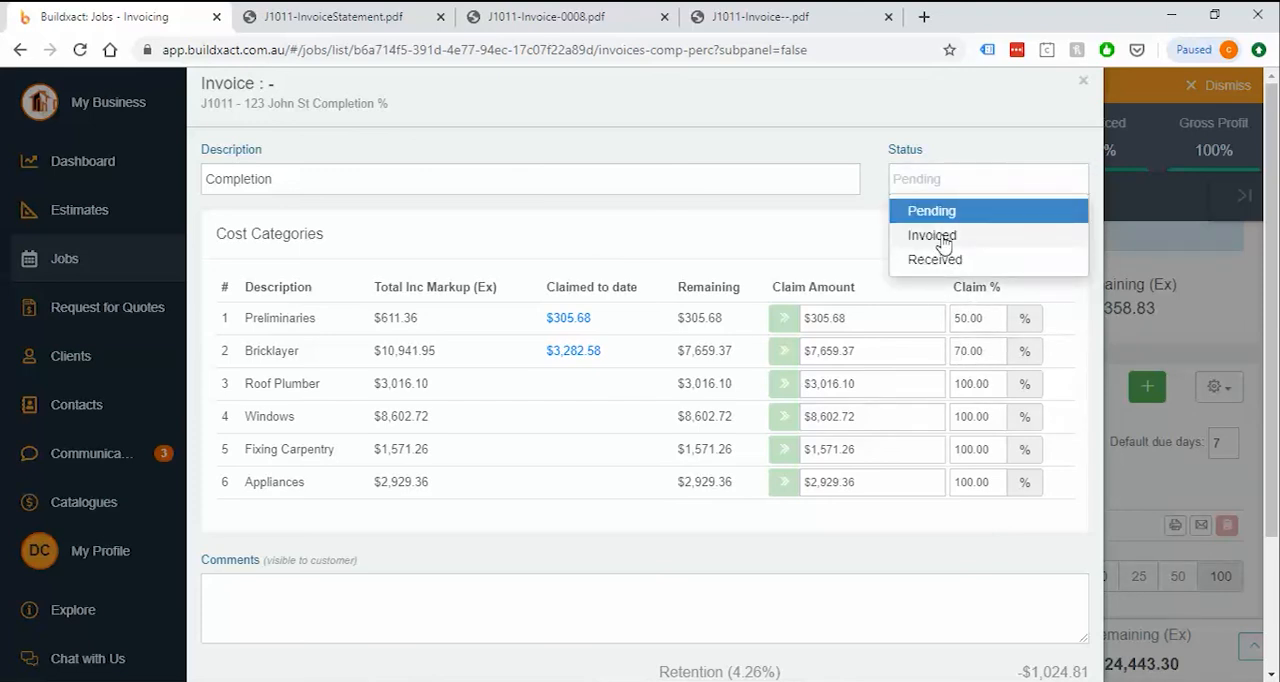
left_click(932, 236)
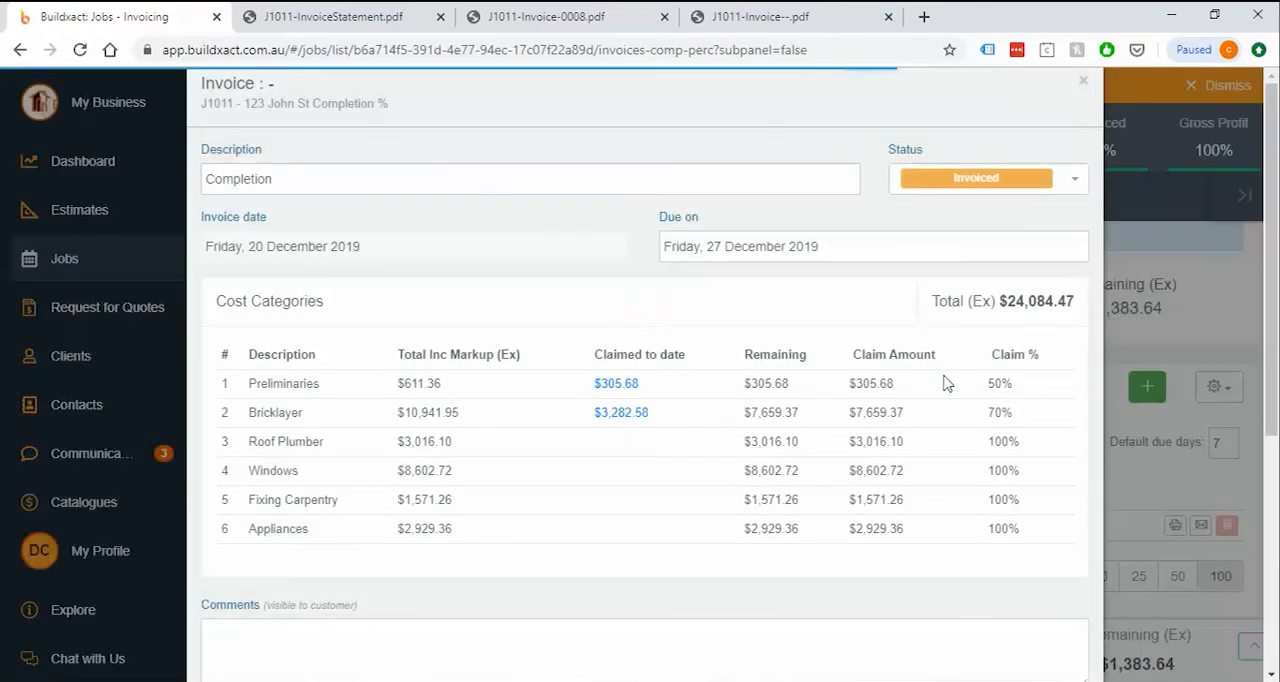
scroll(971, 640, "down", 5)
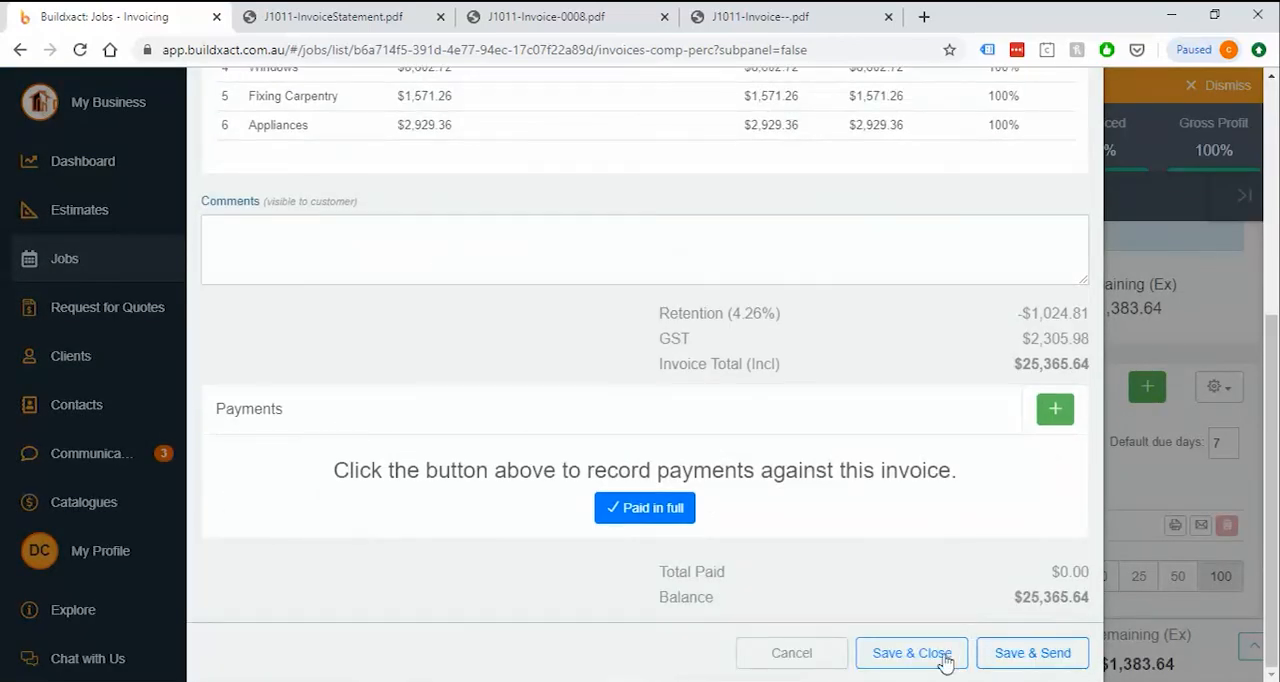
left_click(943, 657)
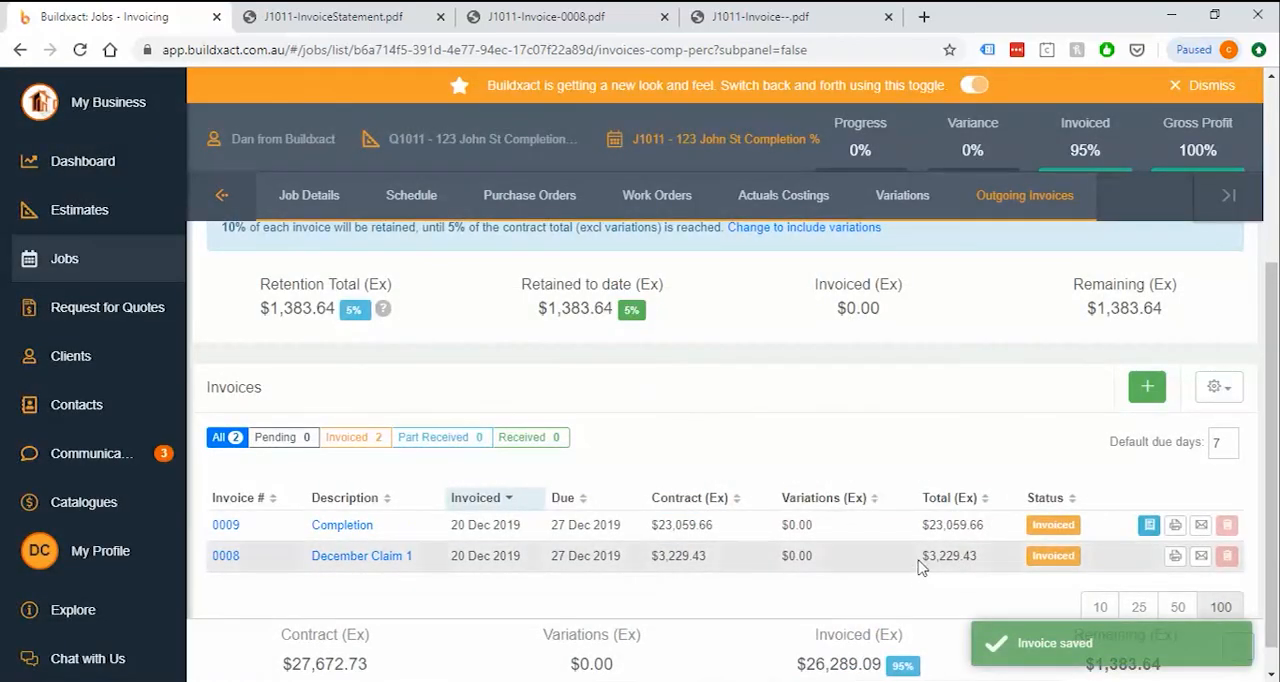
Examine the Retention Invoices summary, comparing the retention total, retained to date, invoiced and remaining amounts
scroll(486, 348, "up", 1)
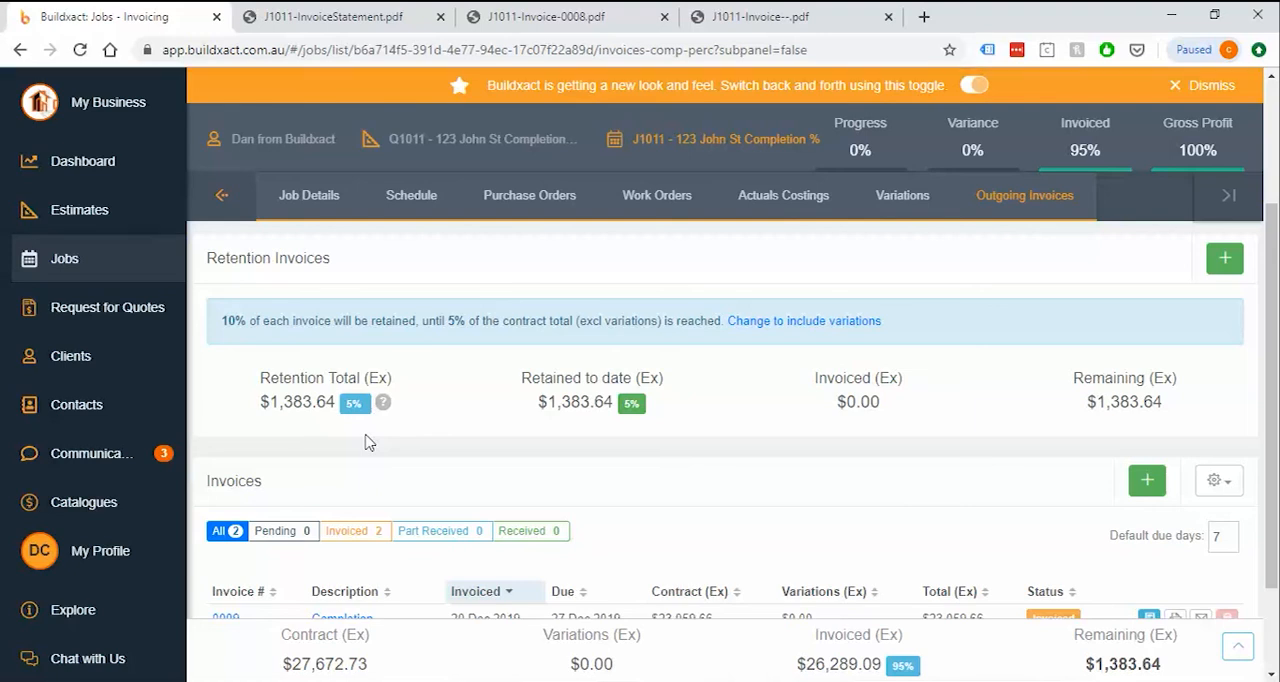
mouse_move(358, 419)
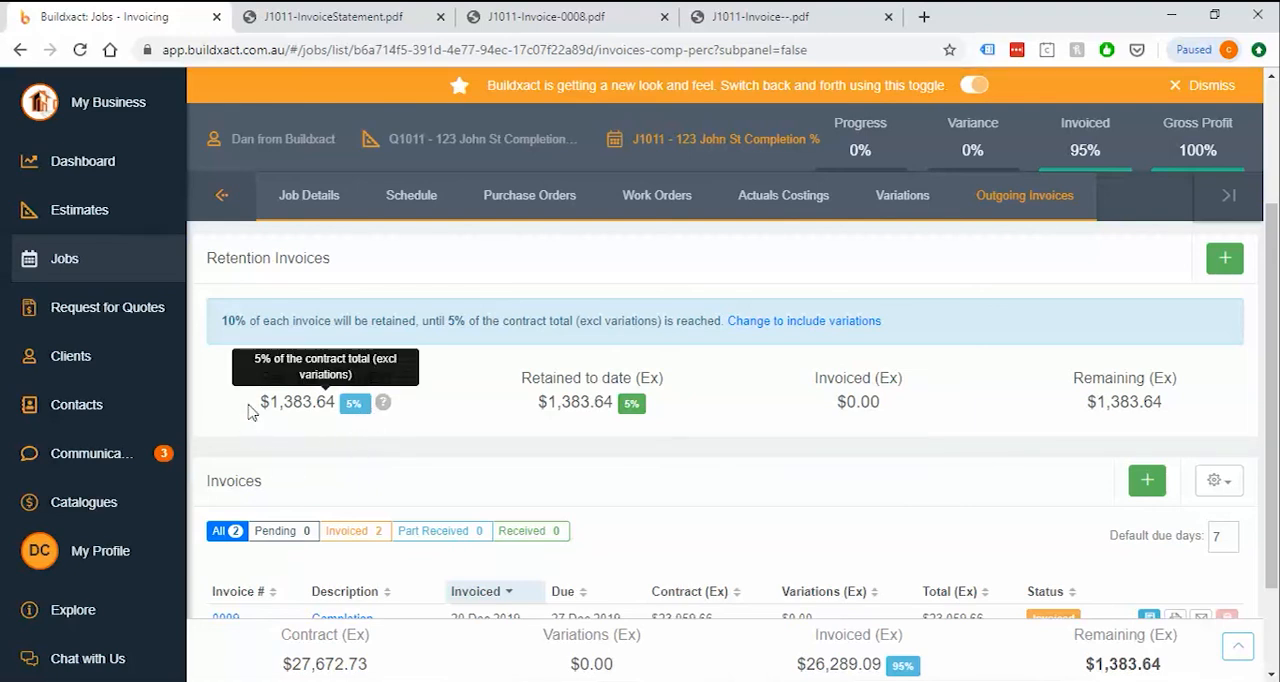
left_click_drag(252, 410, 415, 408)
left_click(453, 426)
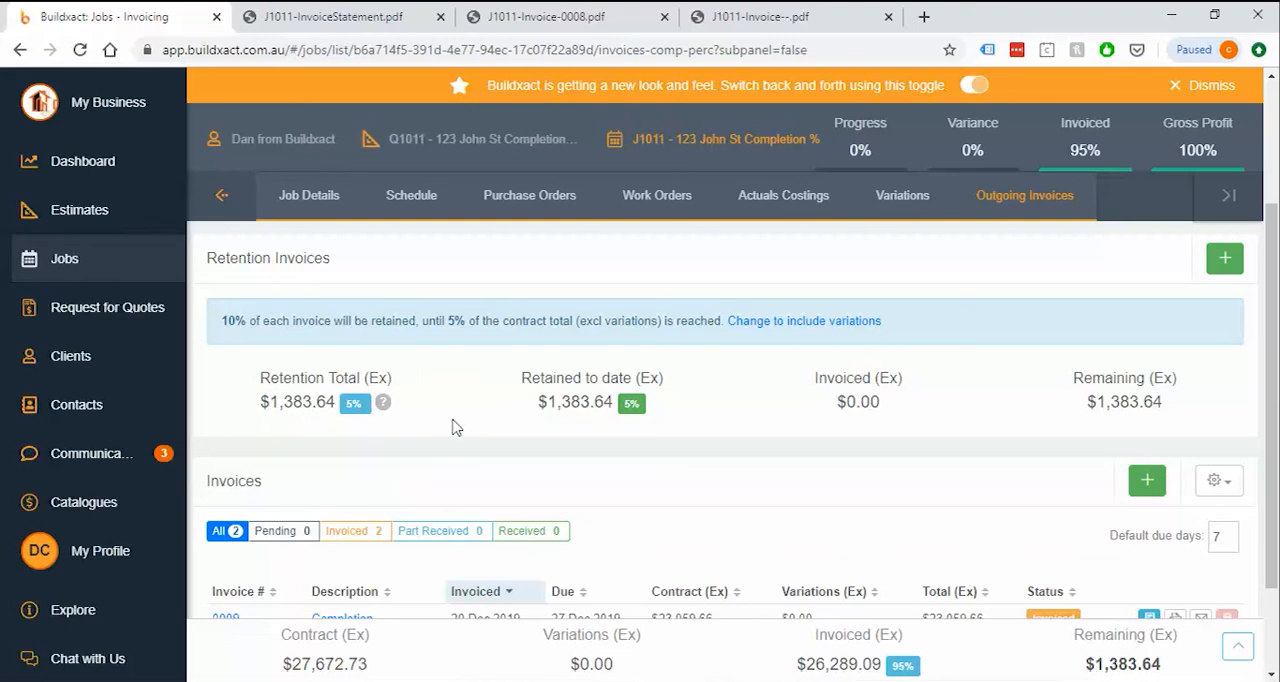
mouse_move(287, 411)
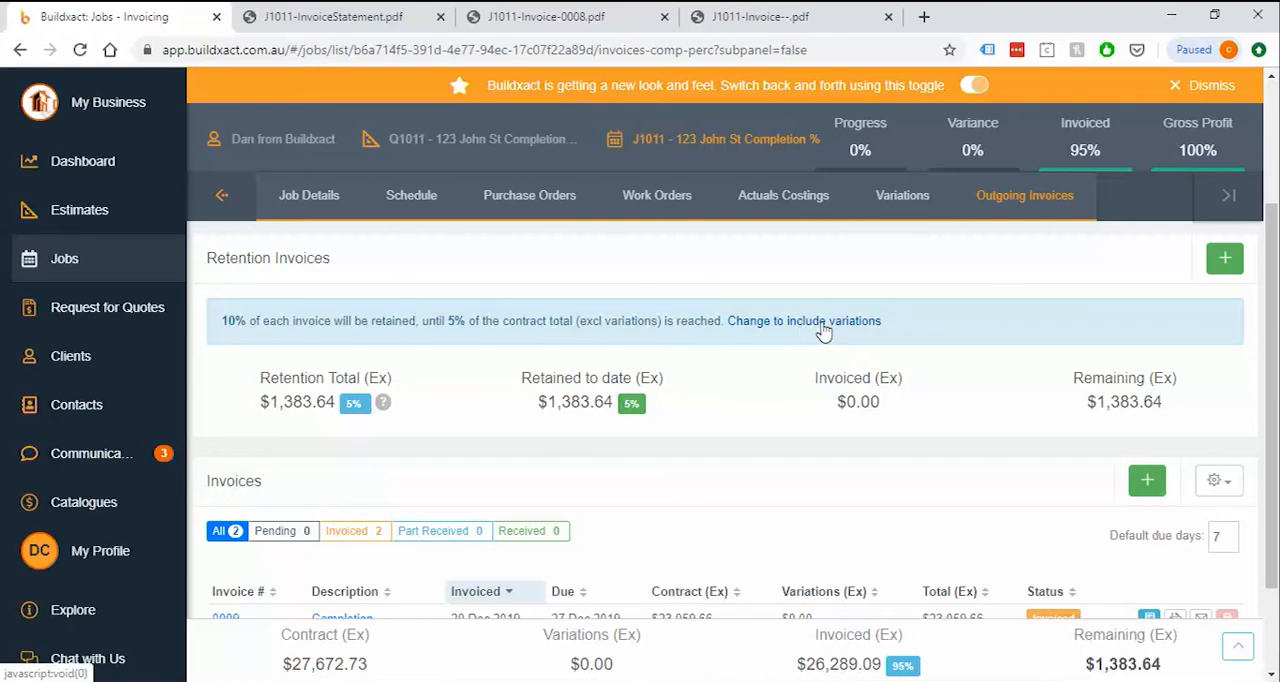
left_click_drag(259, 402, 330, 402)
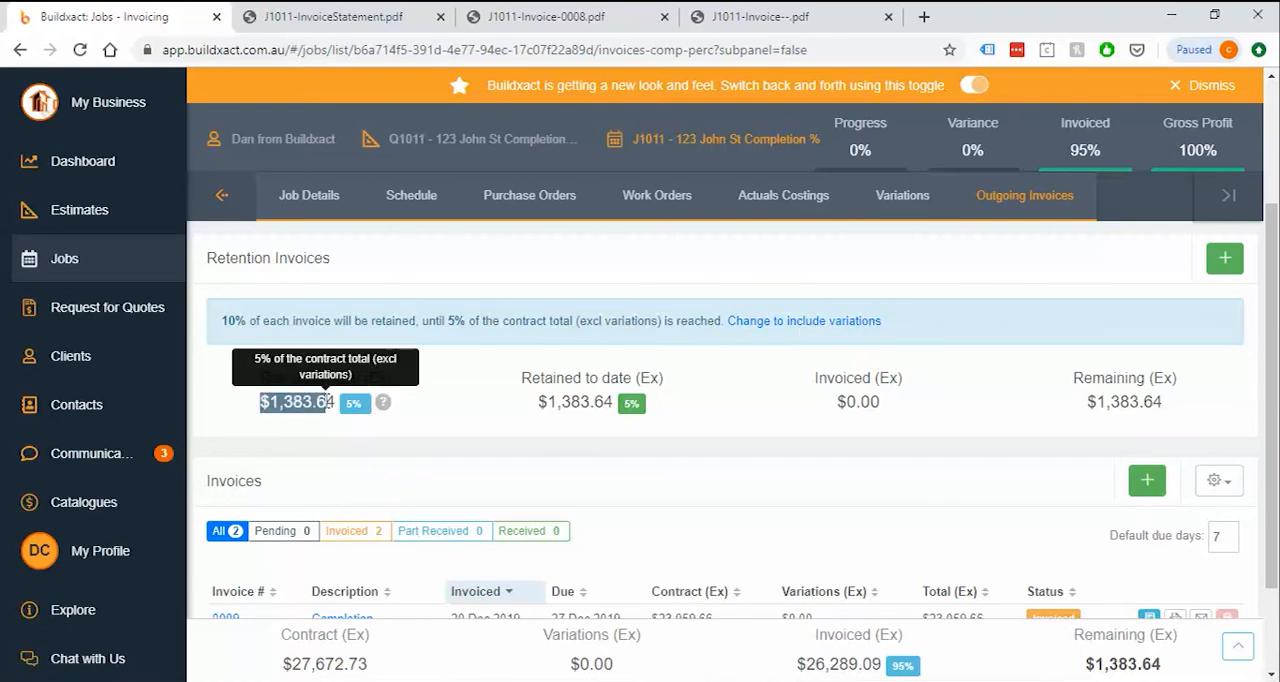
left_click(443, 415)
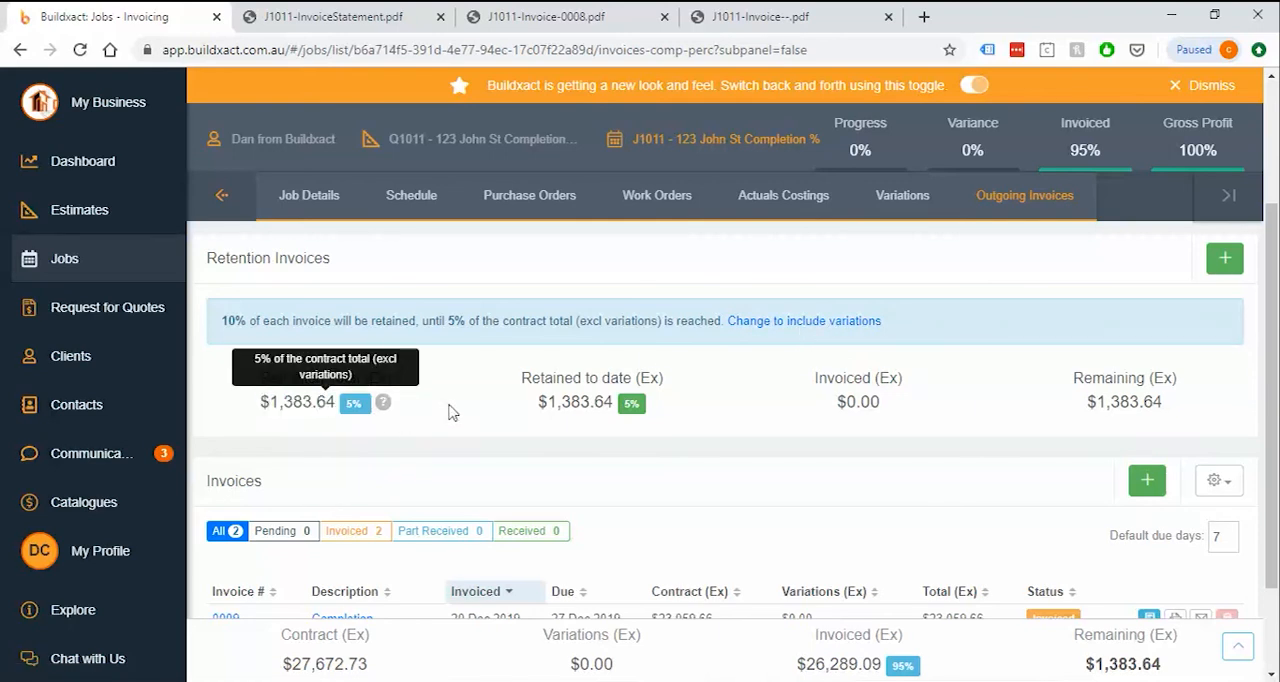
triple_click(650, 410)
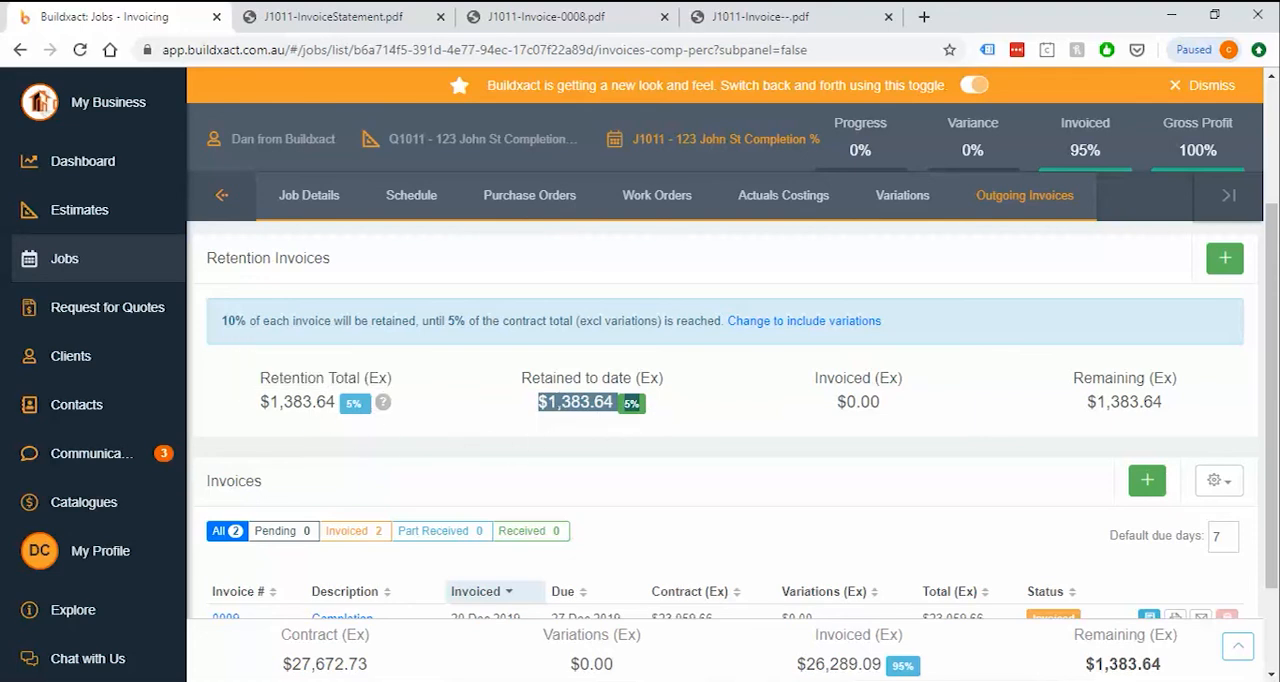
left_click(658, 415)
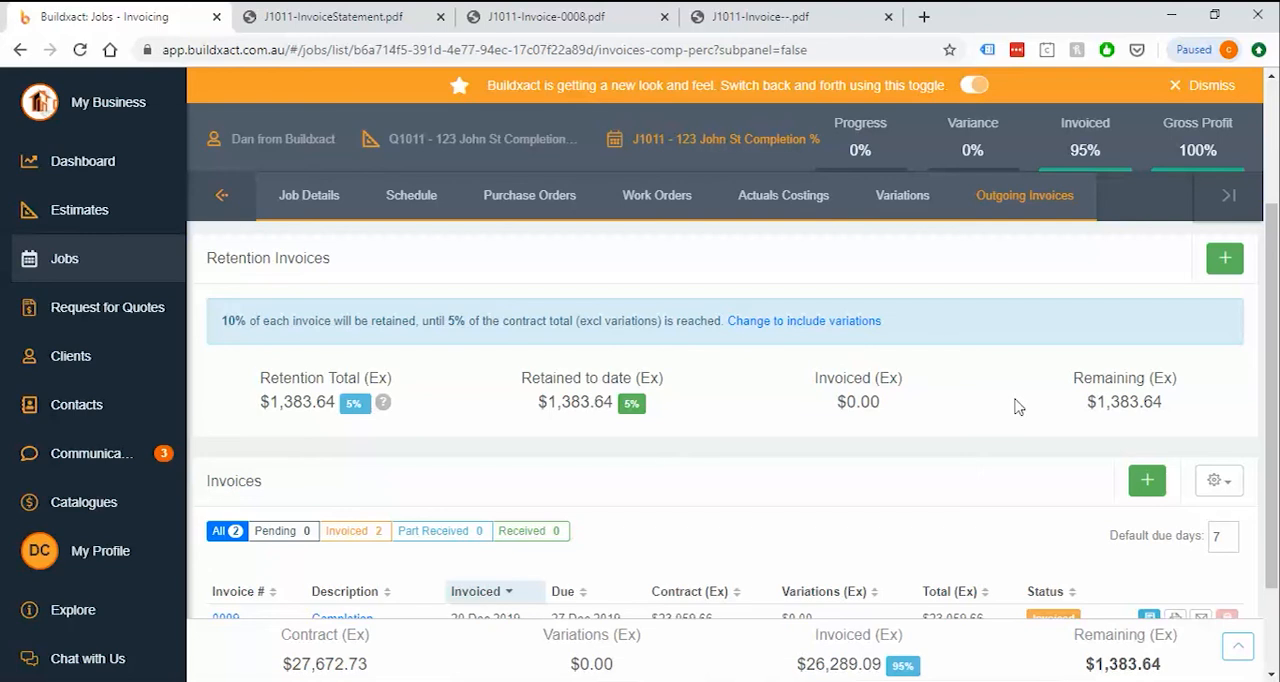
Add a retention invoice described as Completion that claims 50% of the retention retained to date
left_click(1225, 262)
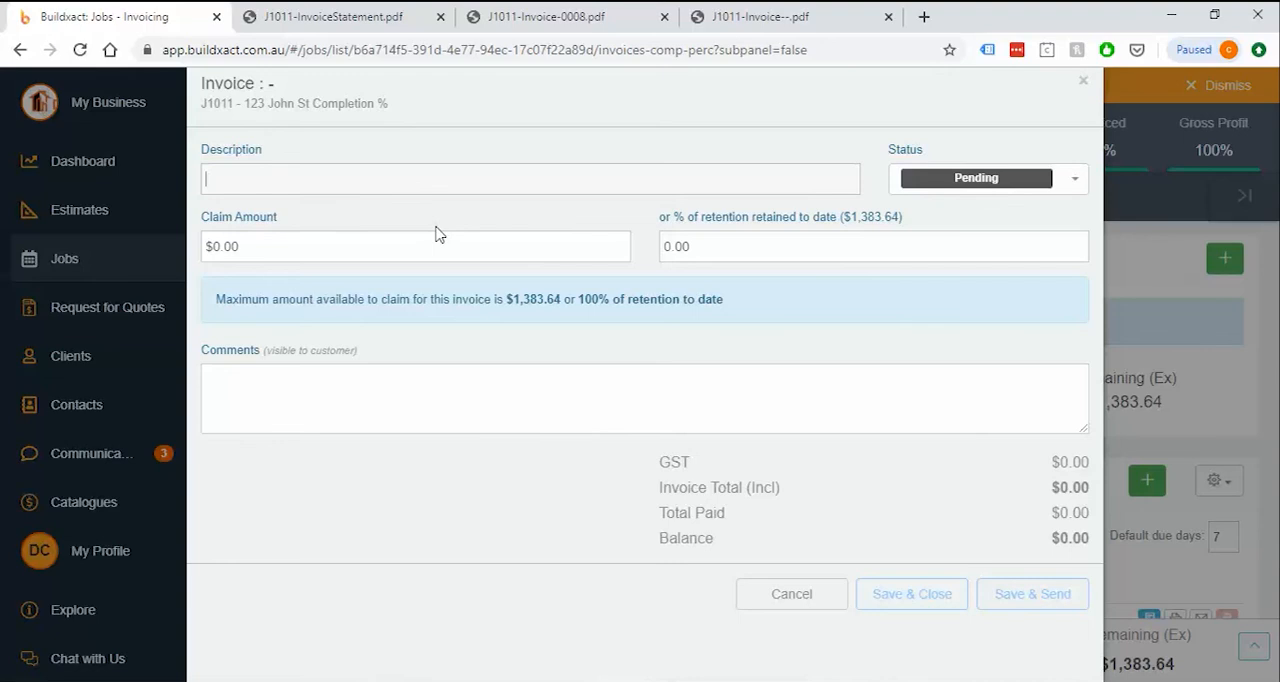
type("Completion")
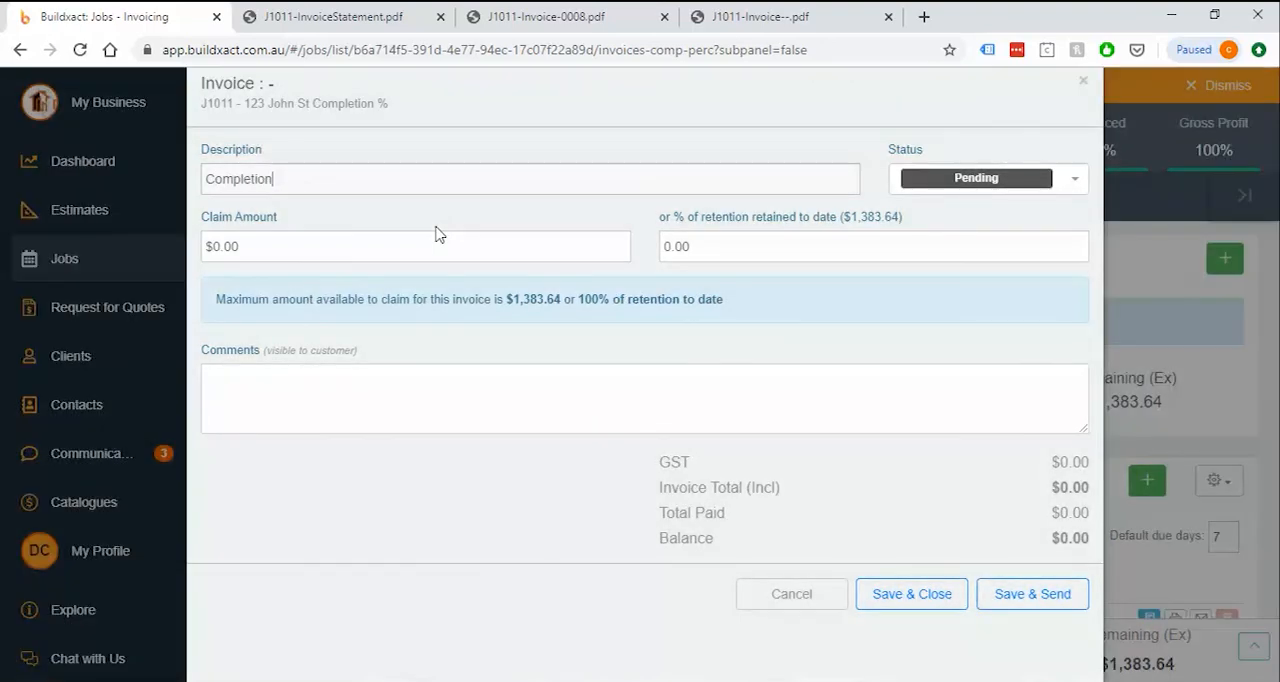
left_click(778, 253)
type("0")
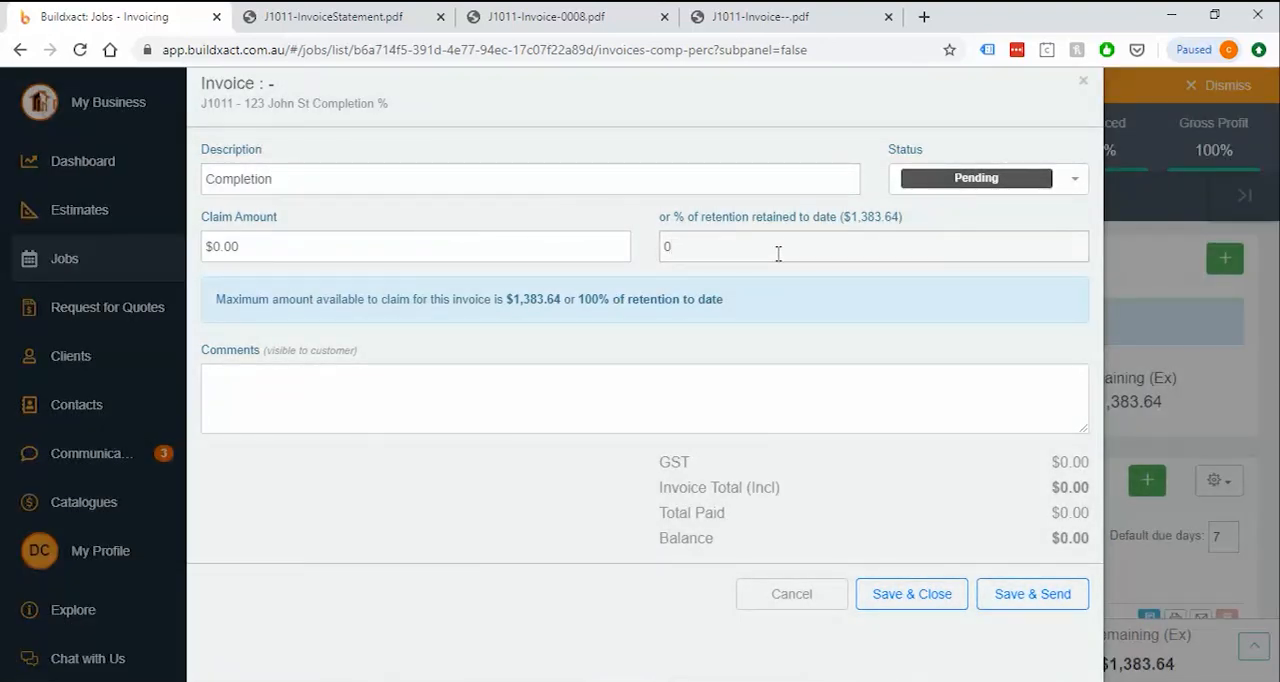
type("50")
left_click(757, 351)
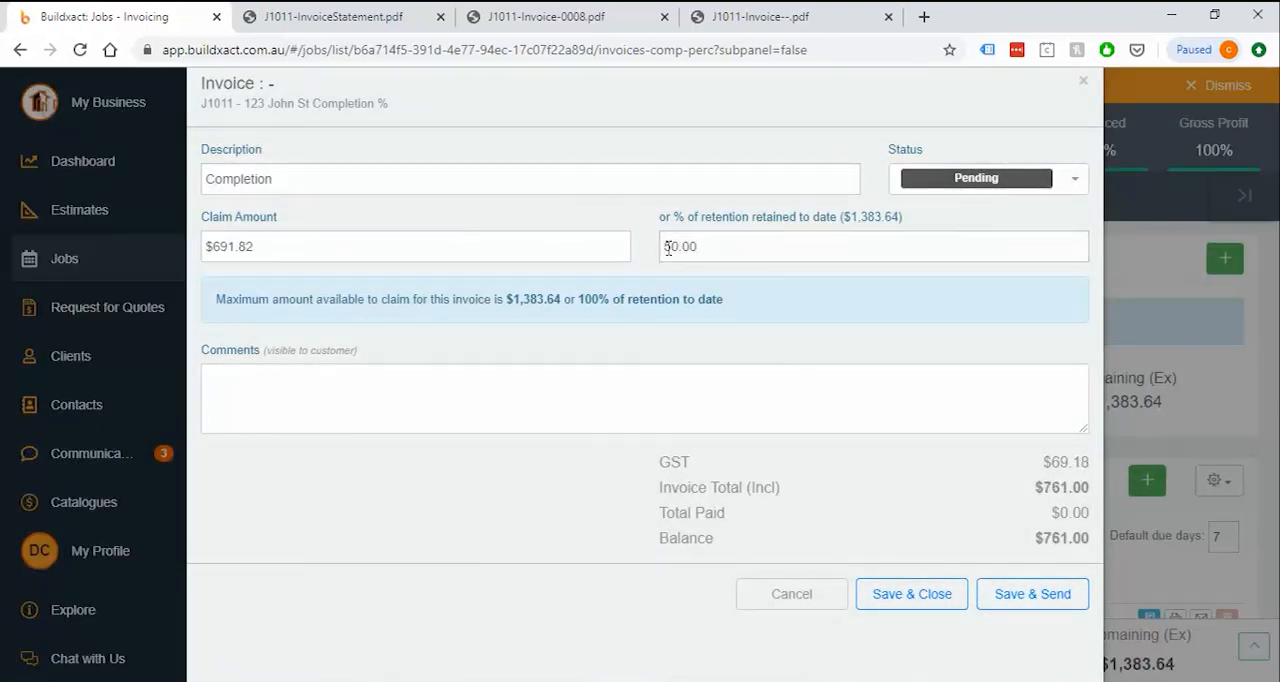
left_click(702, 247)
left_click_drag(506, 299, 560, 299)
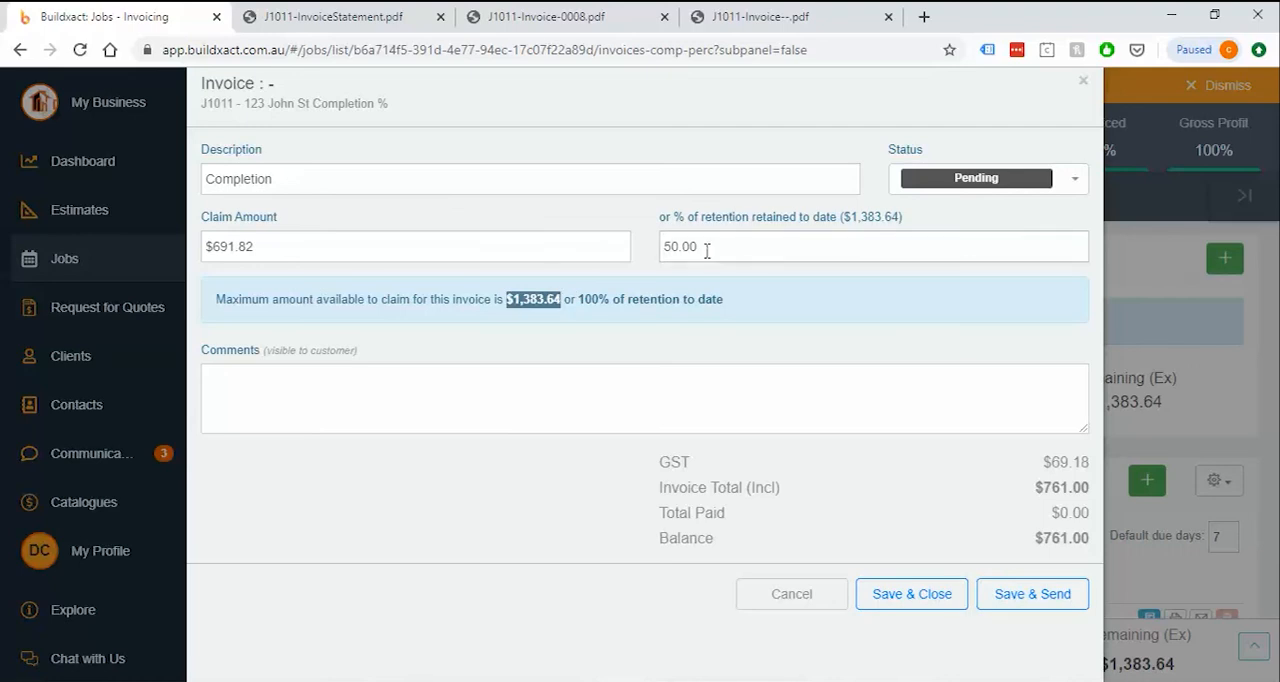
Mark the retention invoice as Invoiced, save and close it, and check its entry under Retention Invoices
left_click(944, 180)
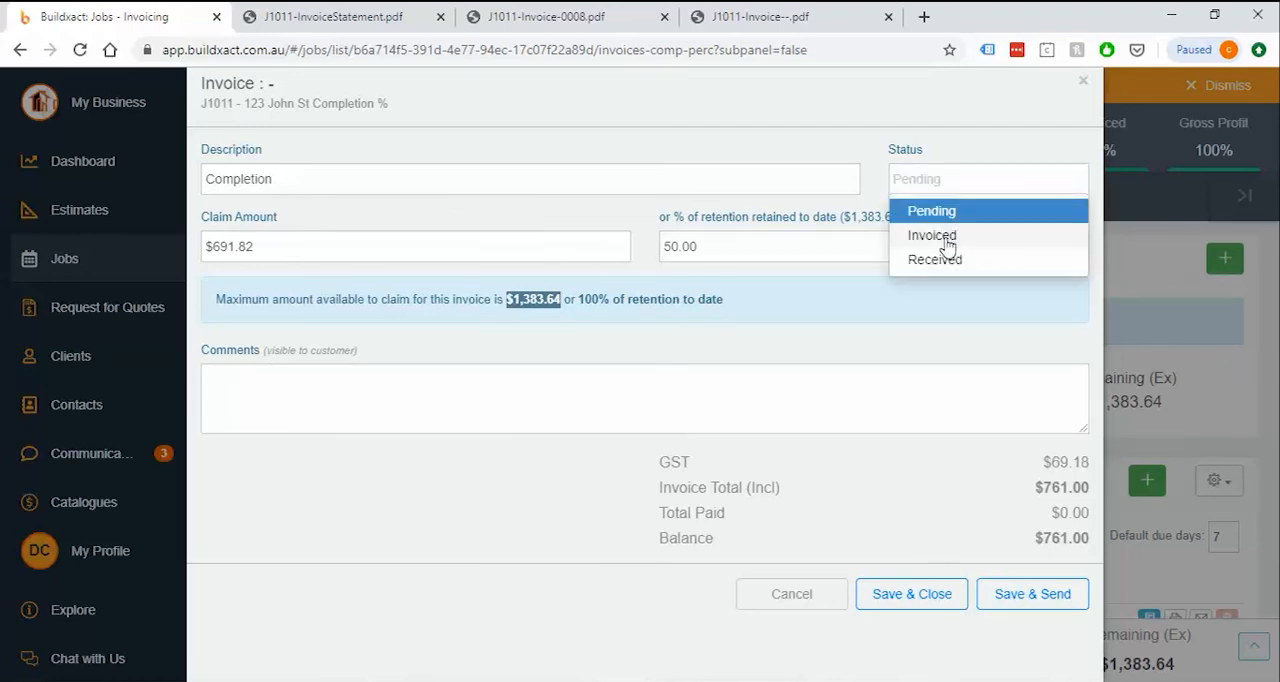
left_click(946, 245)
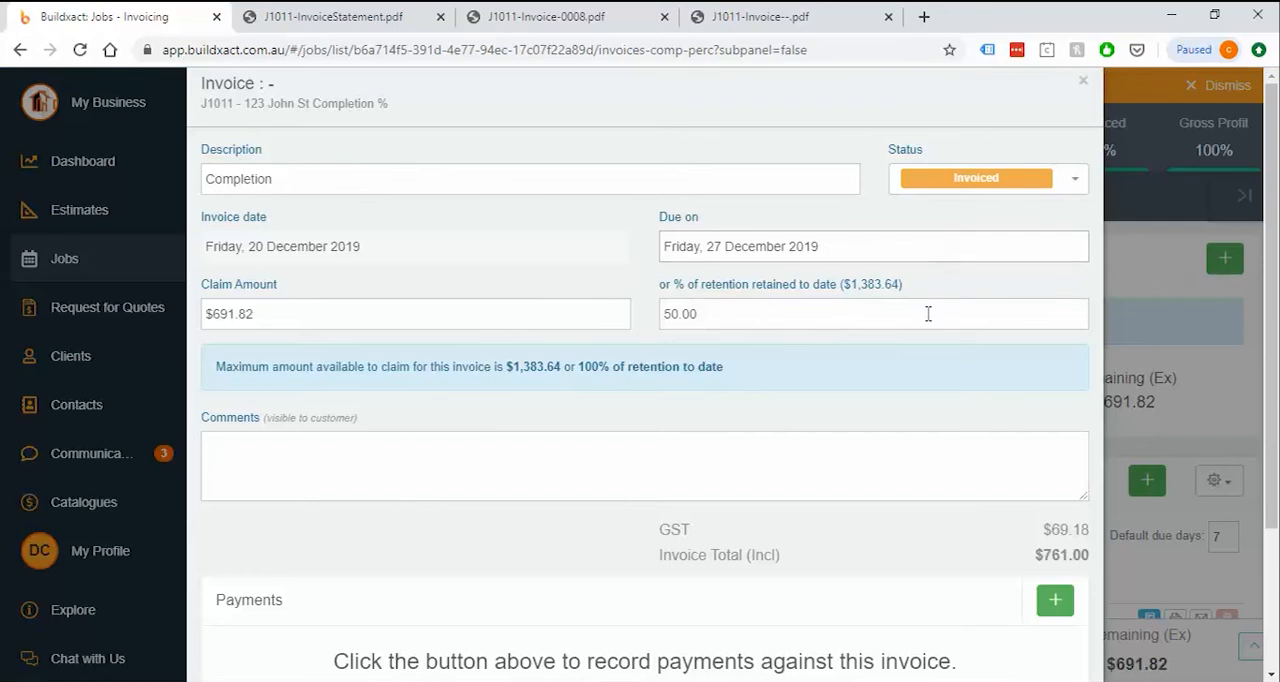
scroll(926, 320, "down", 3)
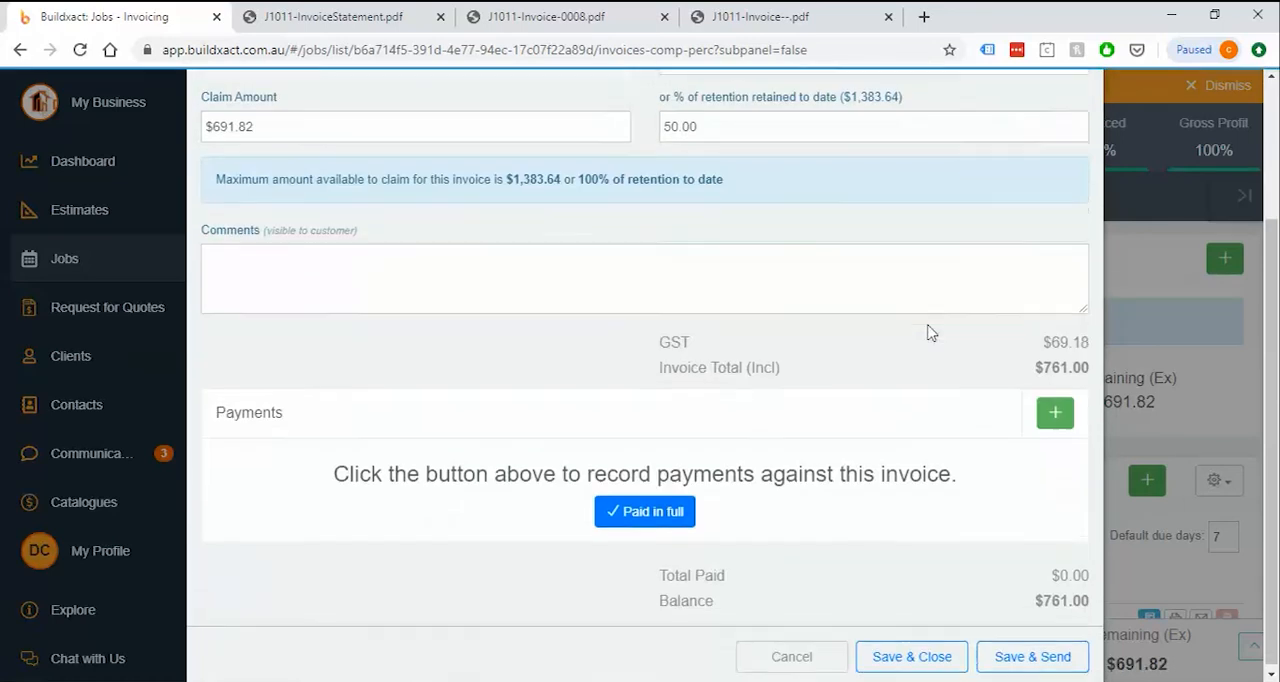
left_click(935, 646)
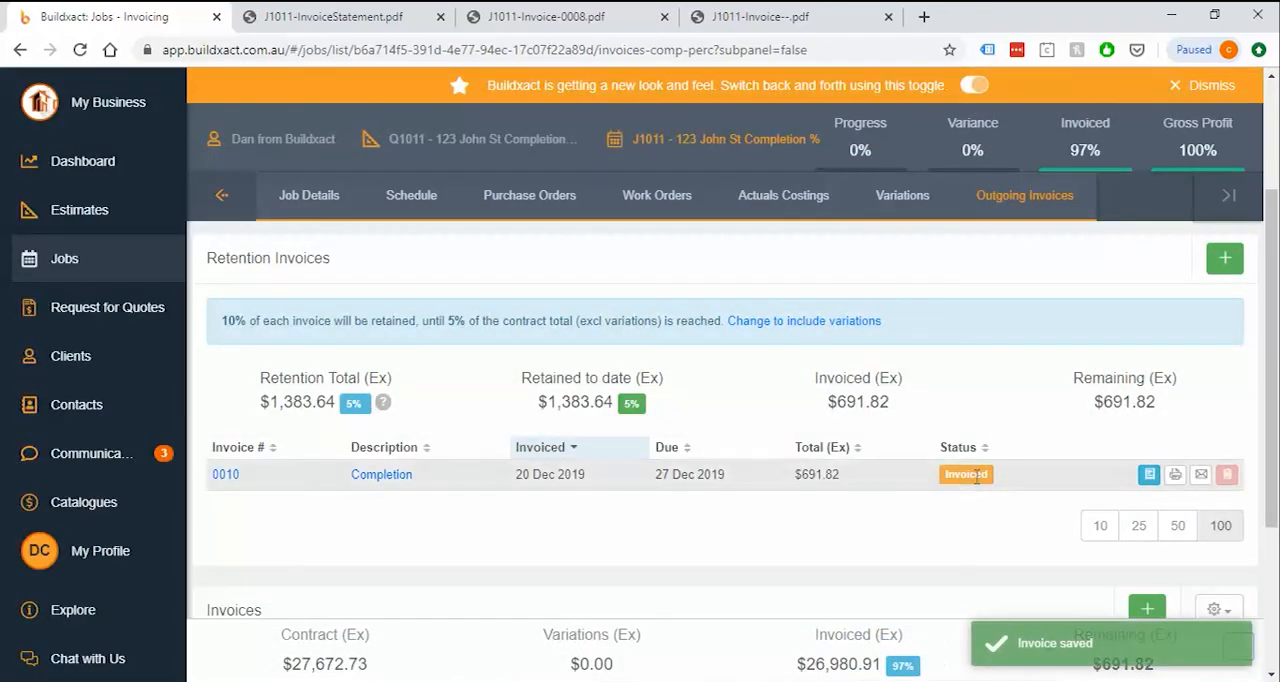
scroll(1003, 425, "down", 2)
scroll(1006, 428, "up", 1)
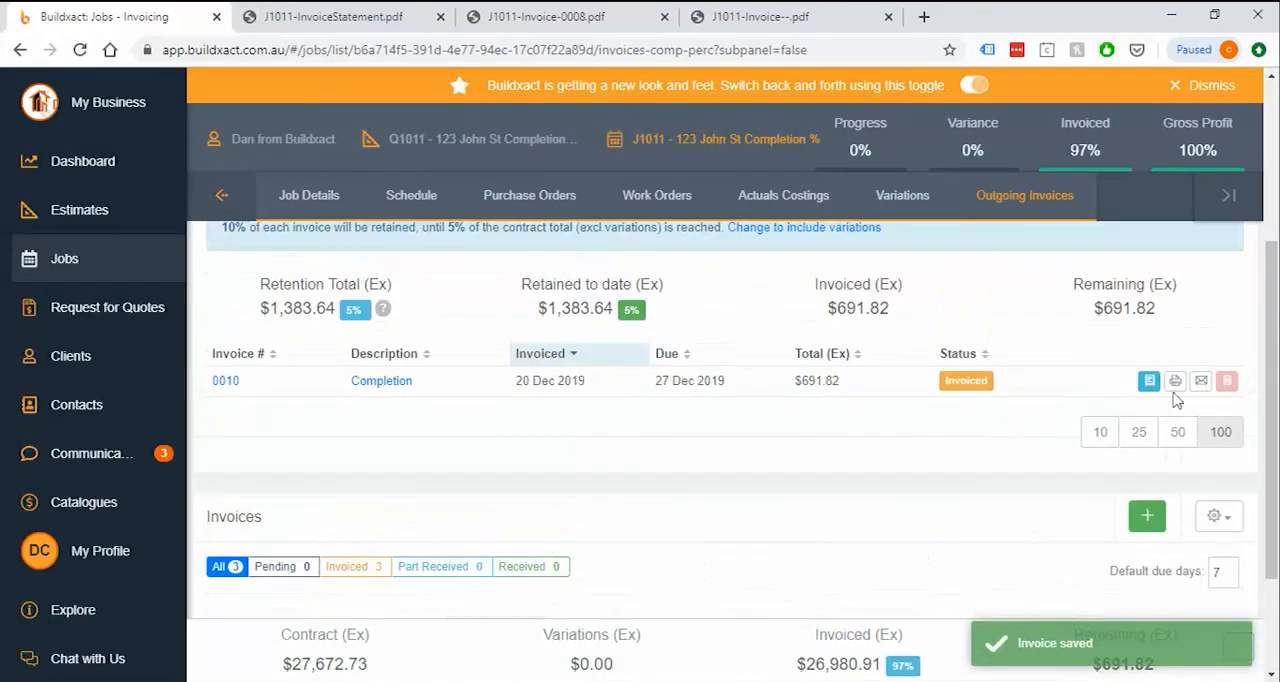
Generate the retention invoice's report in PDF format and review its claim line, totals and payment terms, closing the report when done
left_click(1175, 381)
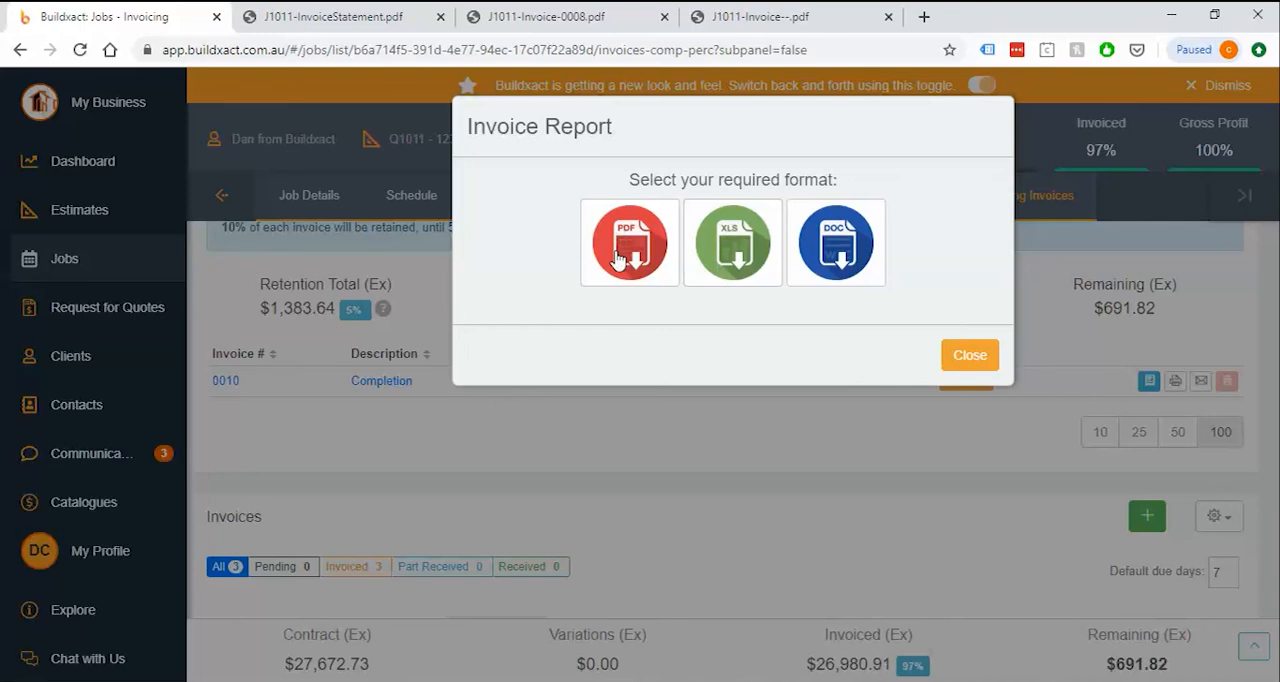
mouse_move(618, 260)
left_click(627, 305)
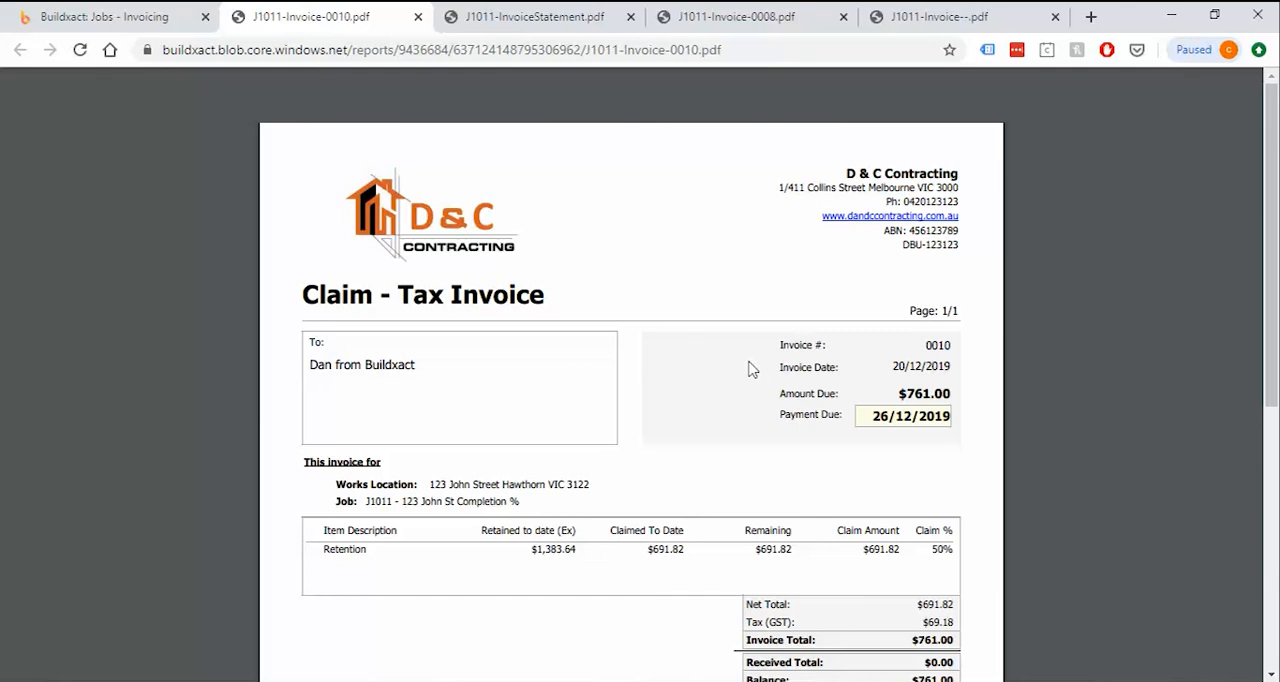
scroll(752, 370, "down", 4)
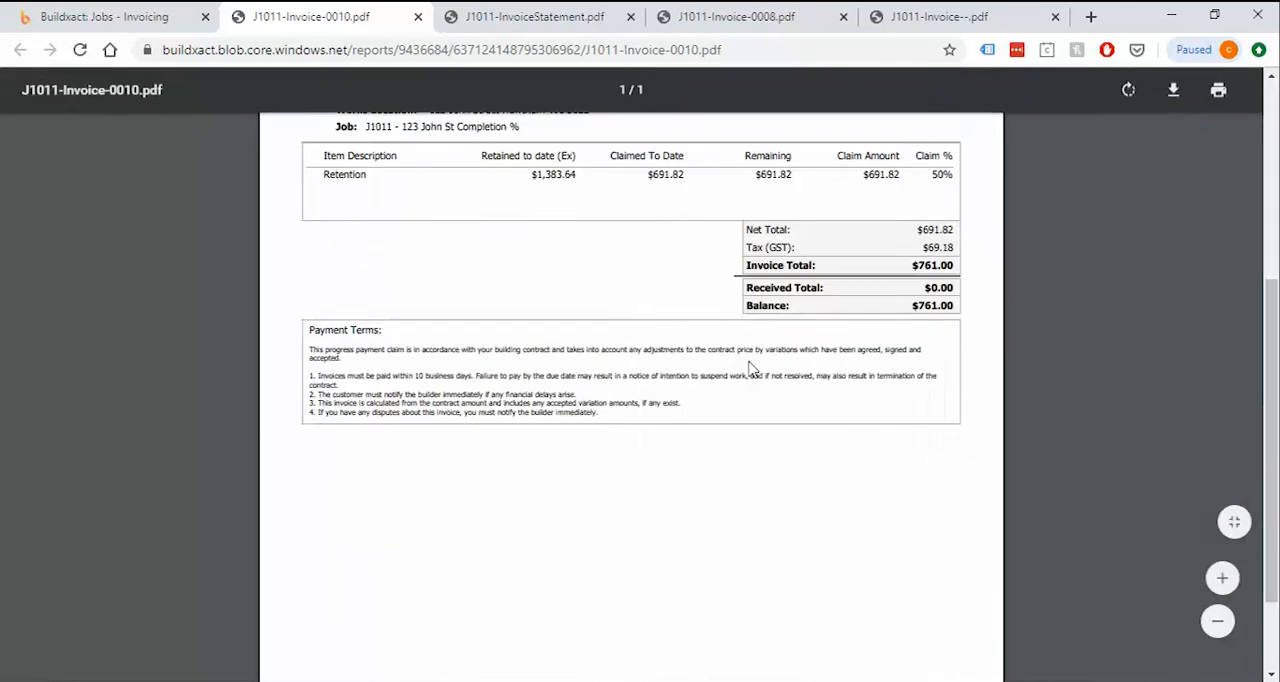
scroll(752, 370, "up", 2)
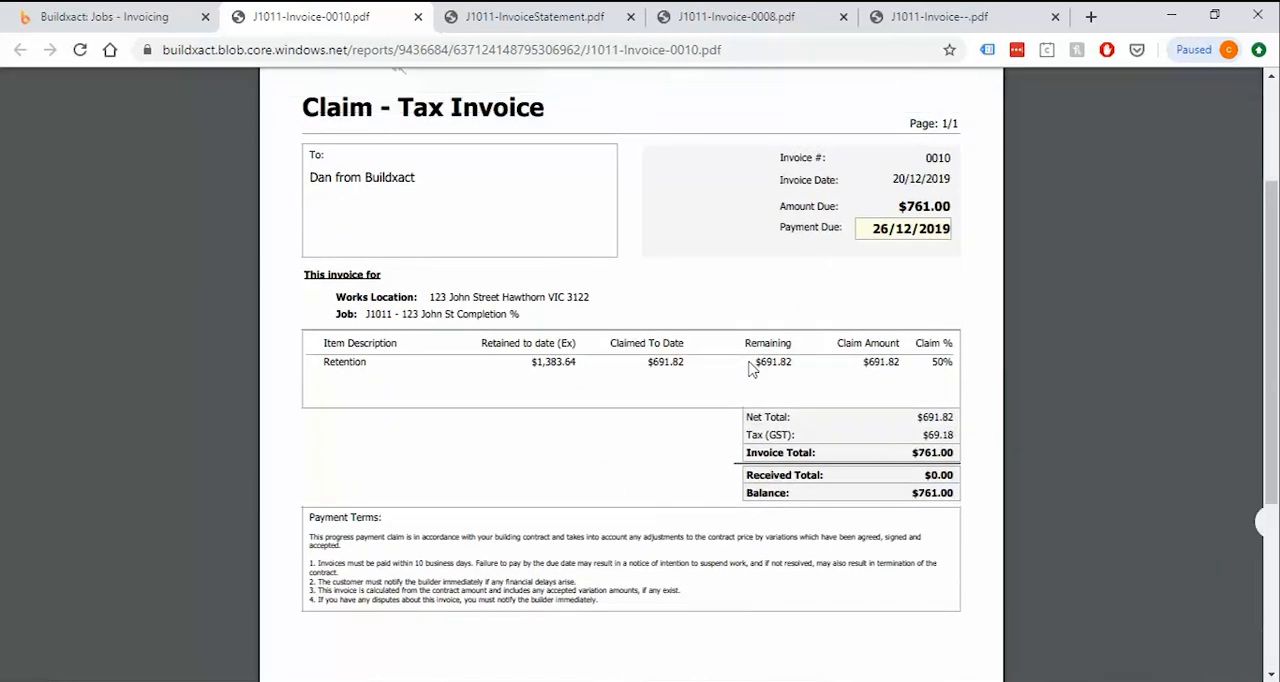
left_click(418, 18)
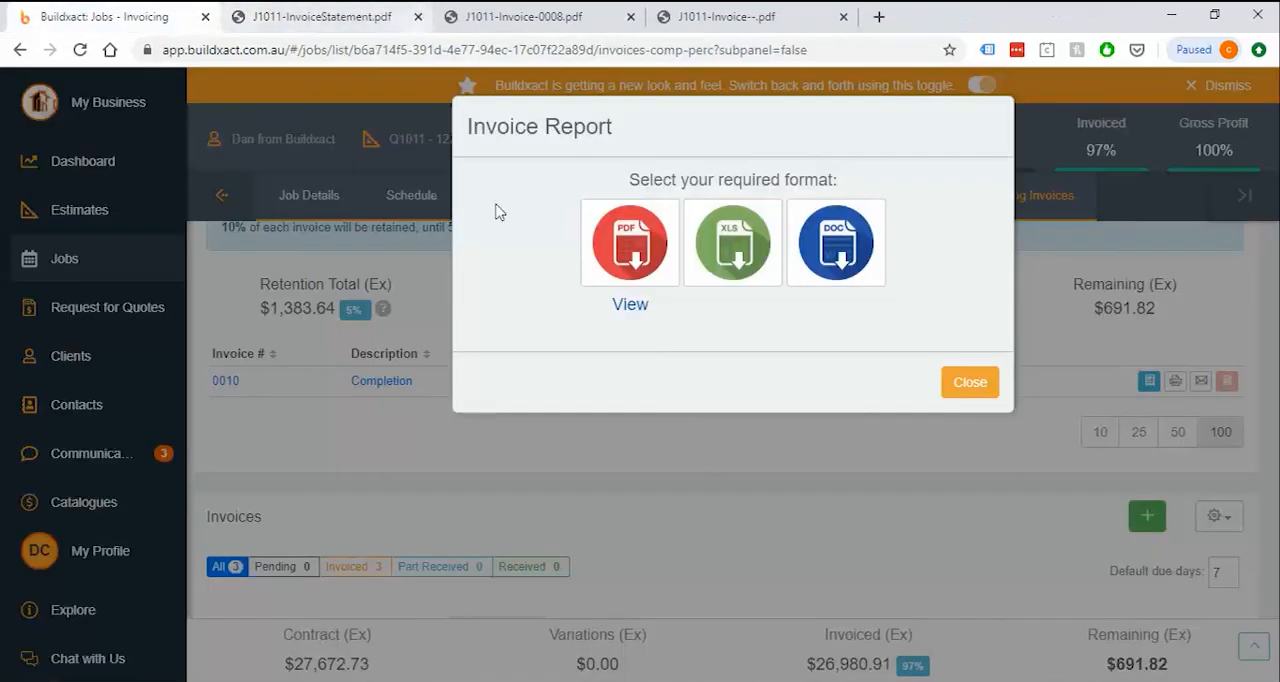
left_click(970, 384)
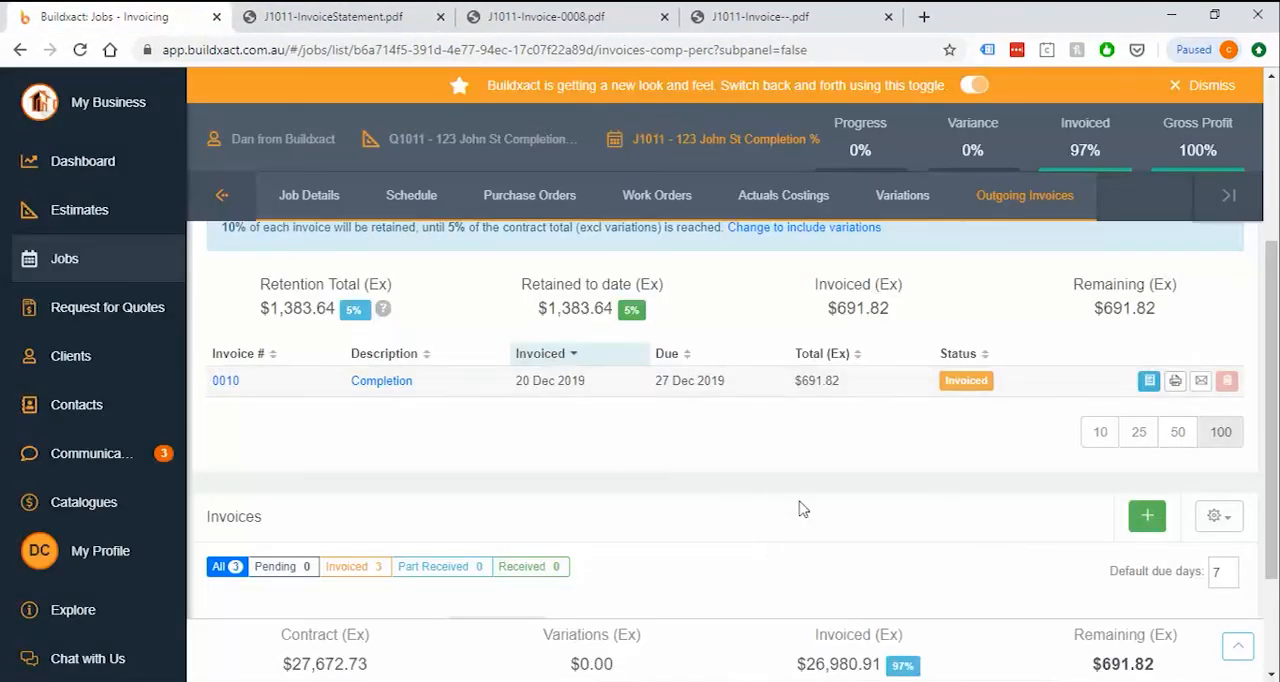